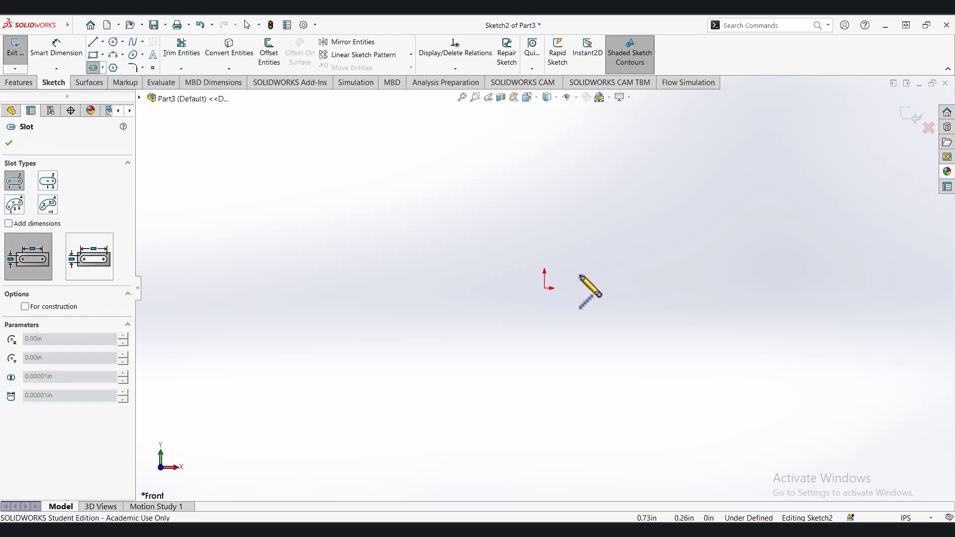
Step: Sketch a horizontal straight slot starting at the origin, about 4.22 in between arc centers and about 3.10 in wide
left_click(544, 288)
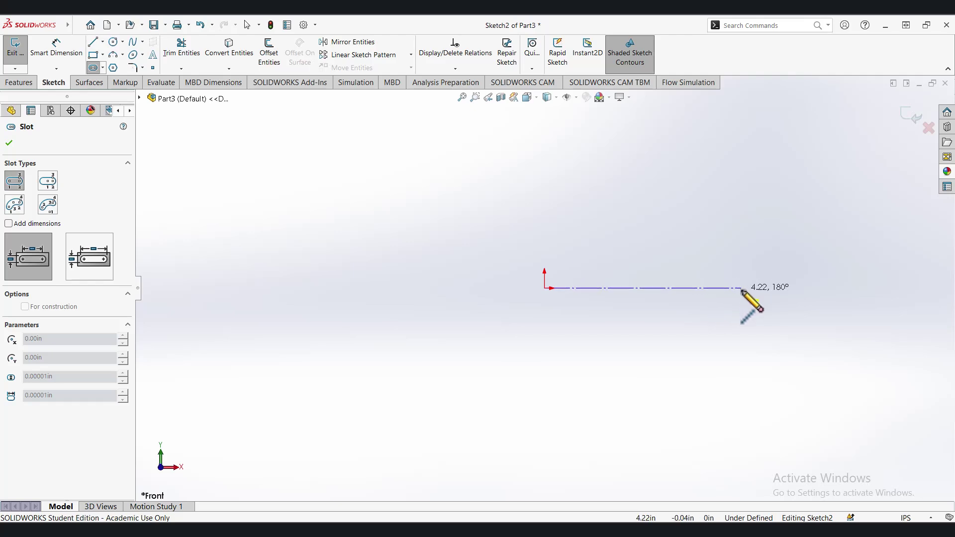
left_click(742, 288)
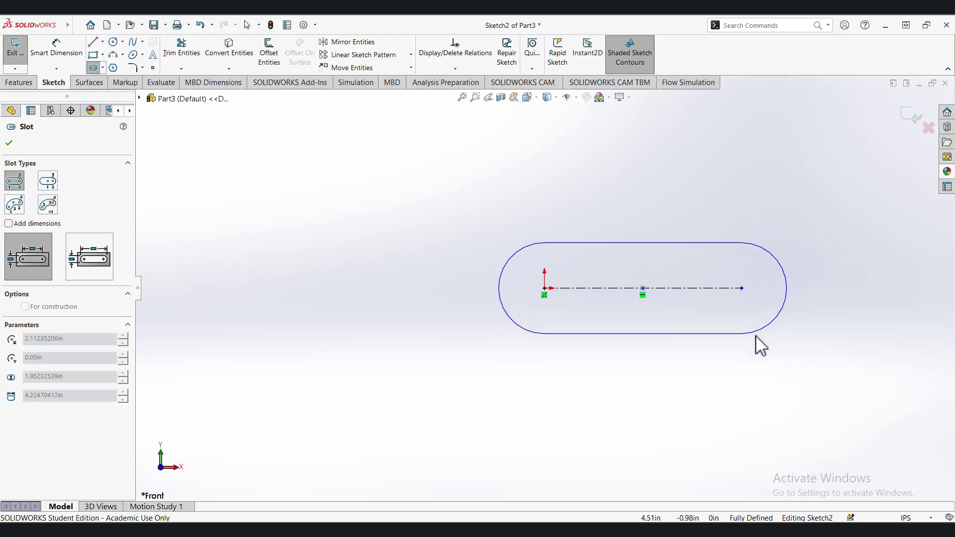
left_click(760, 362)
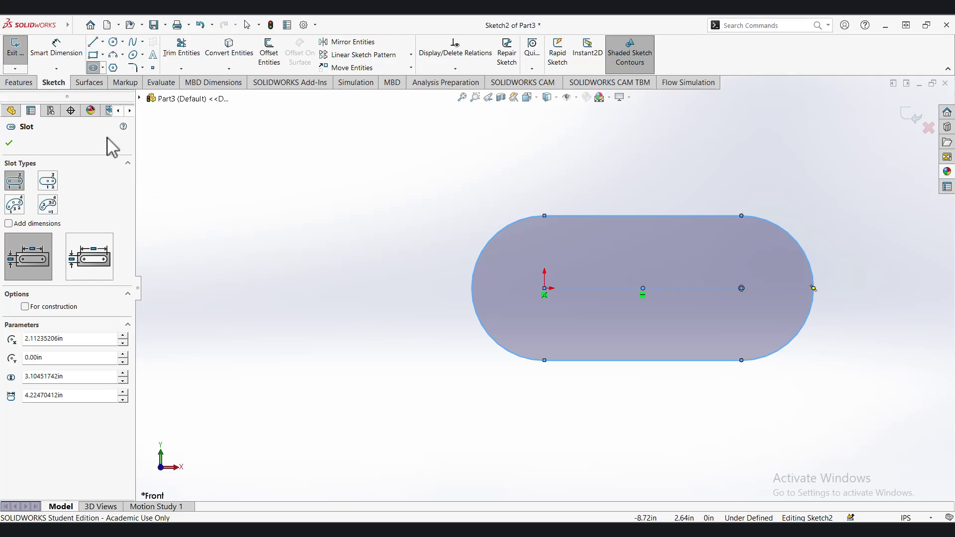
Step: Dimension the slot's center-to-center length as 1.25 in
left_click(57, 50)
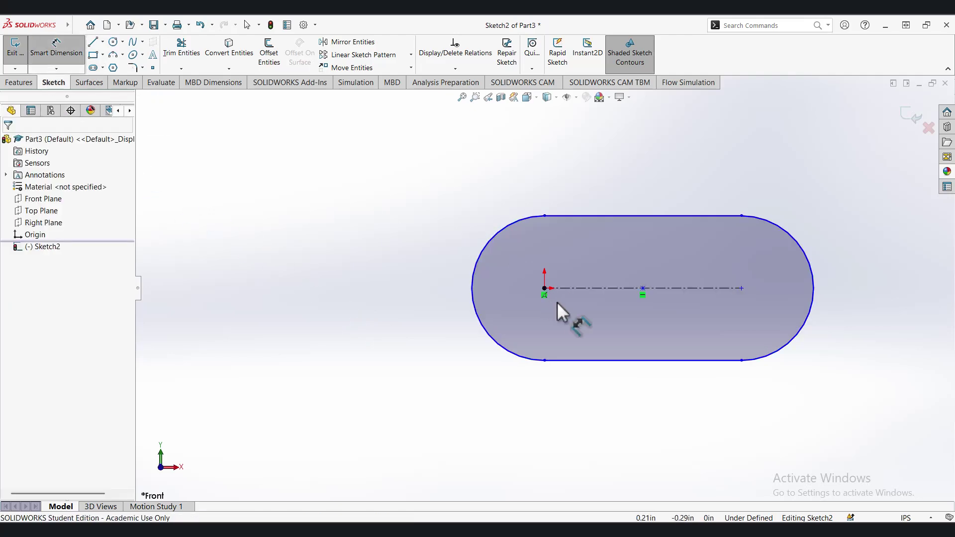
left_click(607, 288)
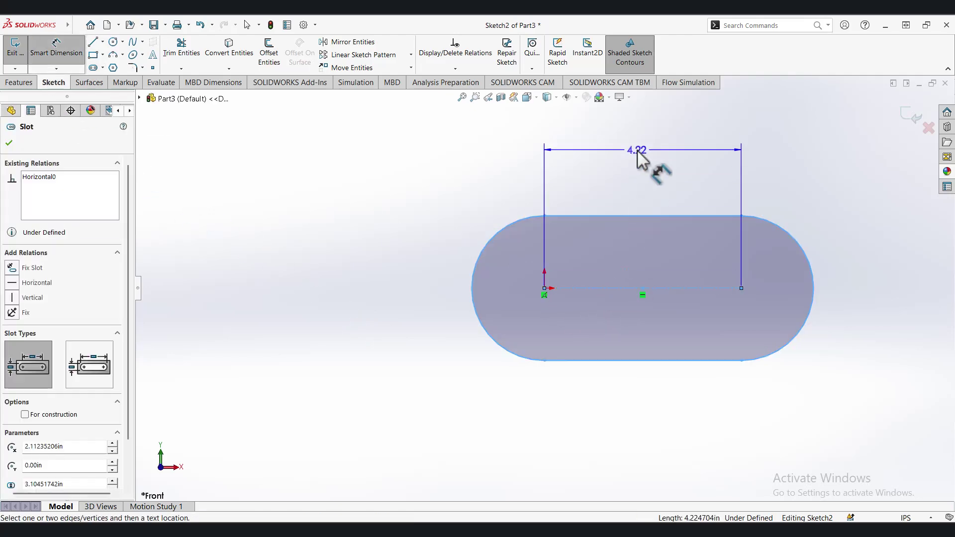
left_click(642, 152)
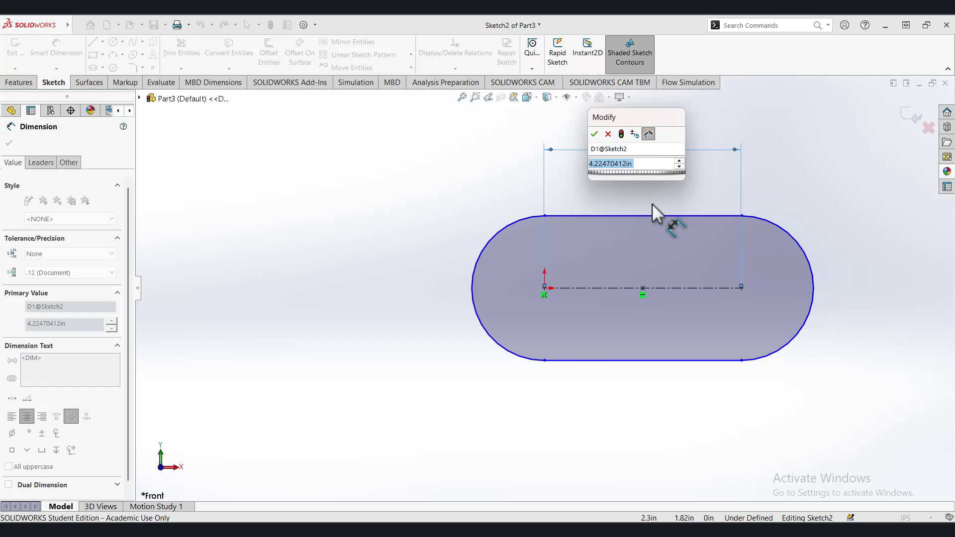
type("1.25")
key("Return")
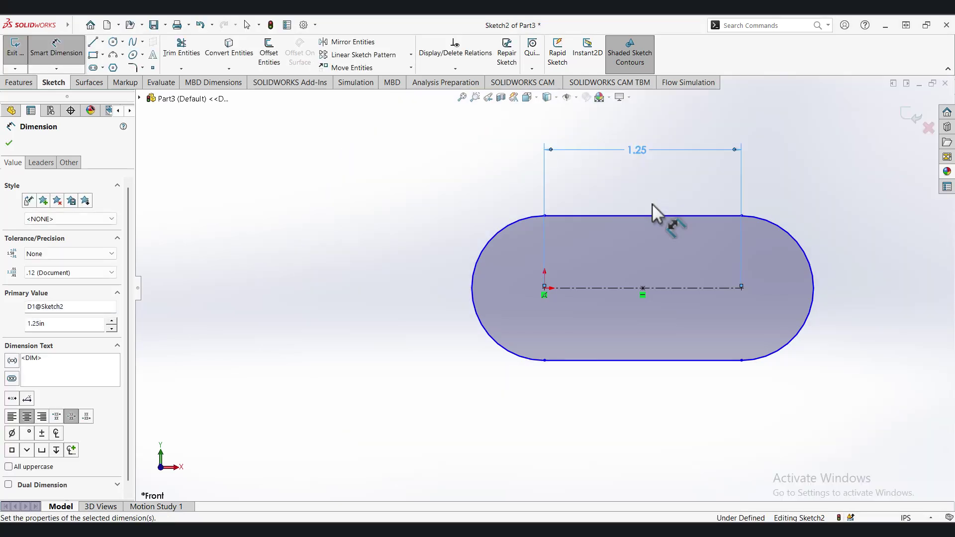
Step: Dimension the radius of the slot's end arc as 0.5 in
left_click(499, 233)
left_click(435, 214)
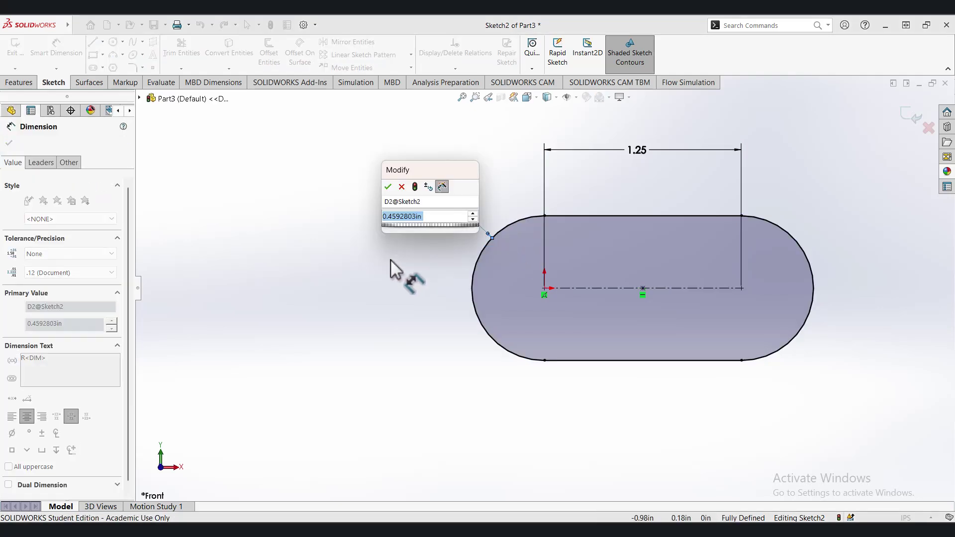
type("0.5")
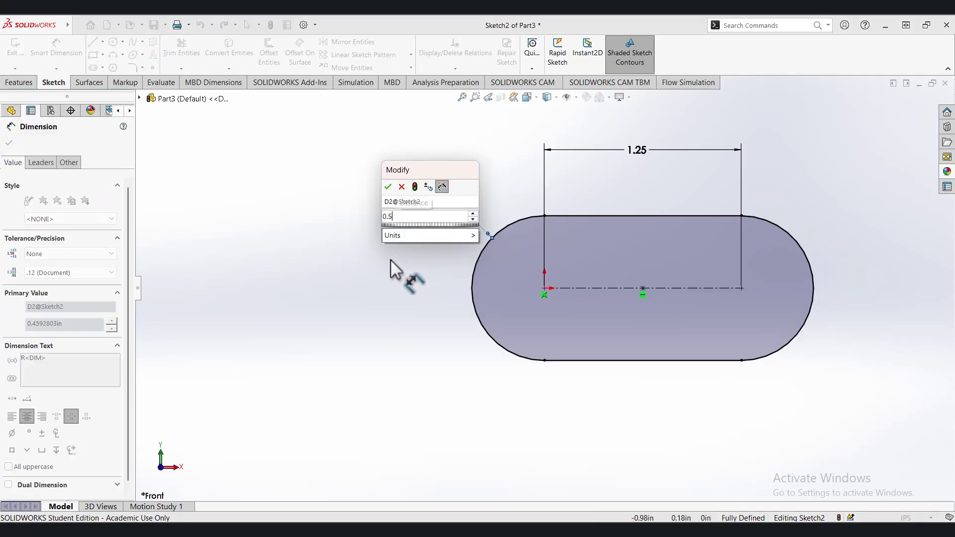
key("Return")
left_click(390, 260)
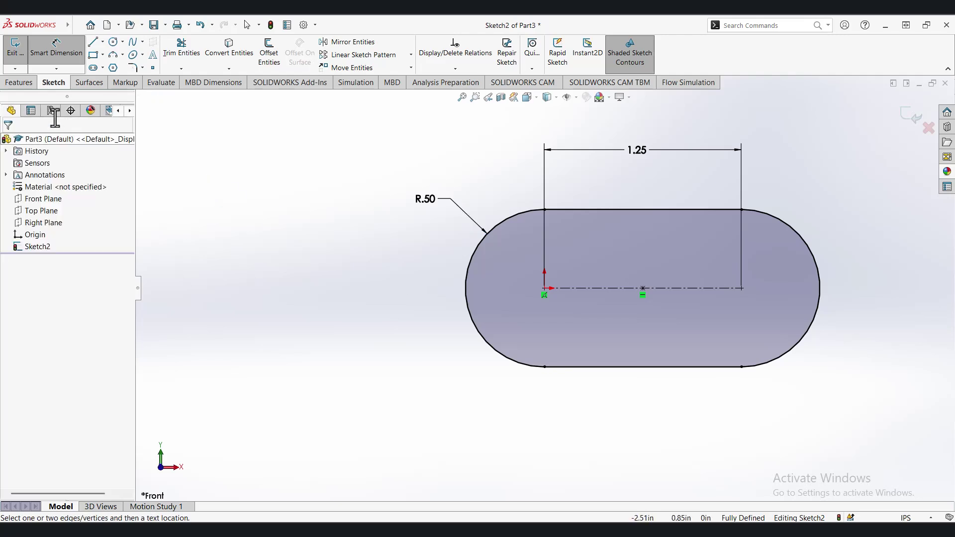
Step: Finish the slot sketch and extrude it as a boss with the Mid Plane end condition to a depth of 0.75 in
left_click(20, 53)
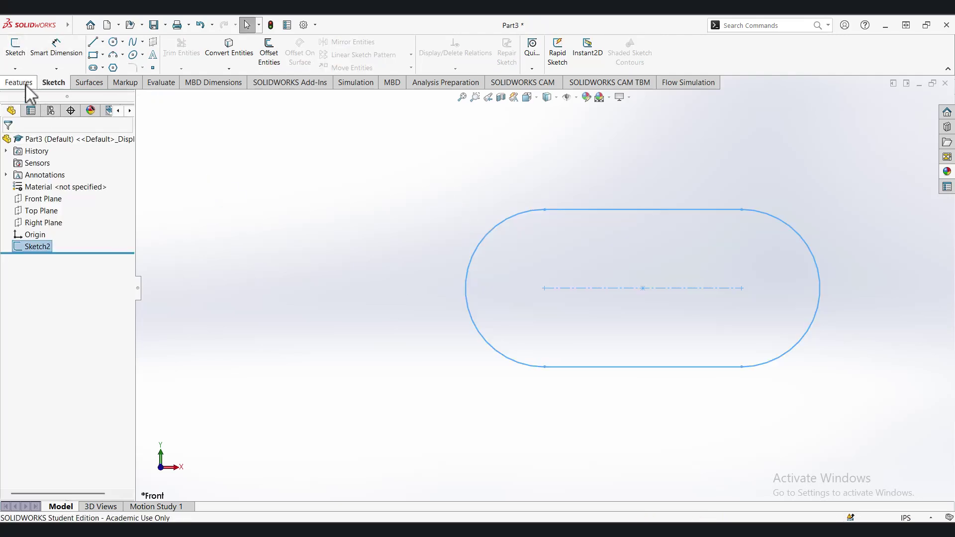
left_click(19, 82)
left_click(21, 57)
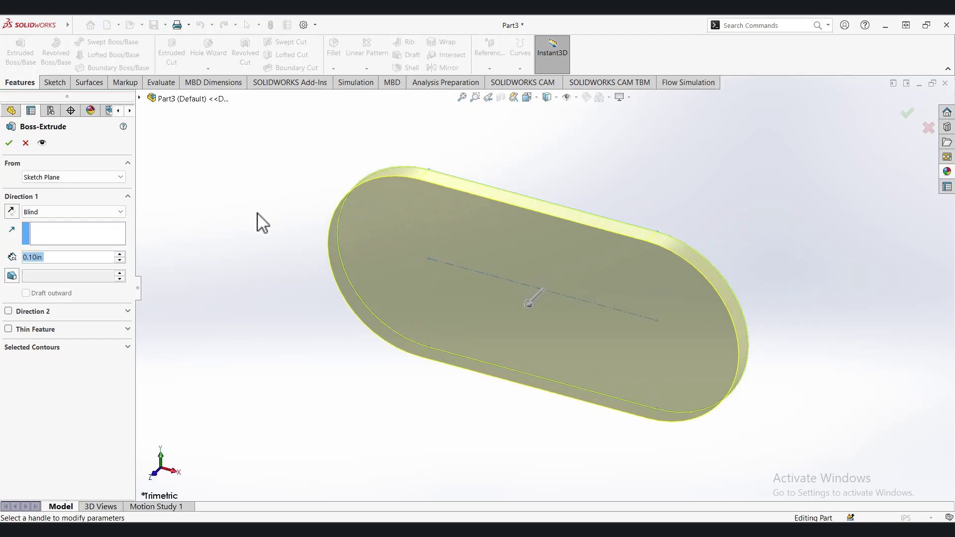
left_click(40, 211)
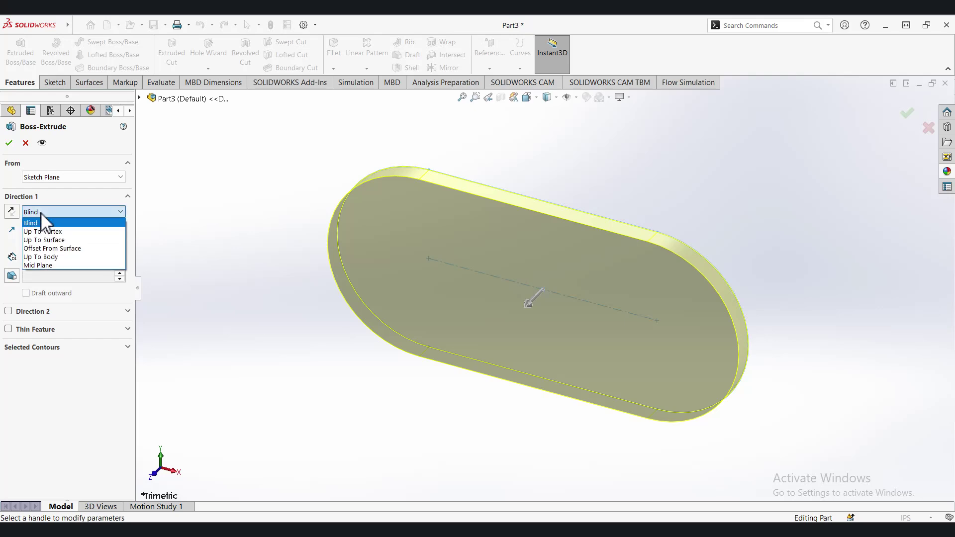
left_click(50, 265)
left_click(46, 255)
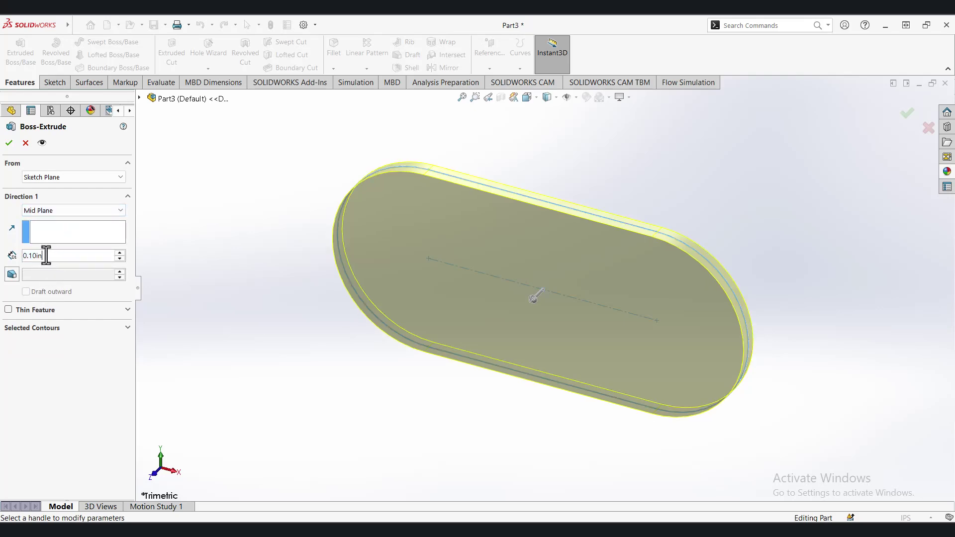
type("0.75")
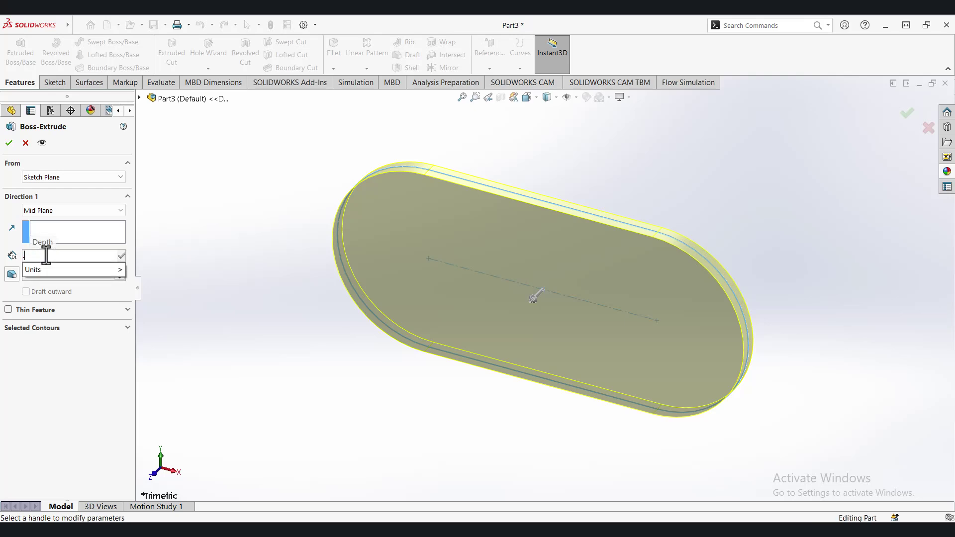
key("Return")
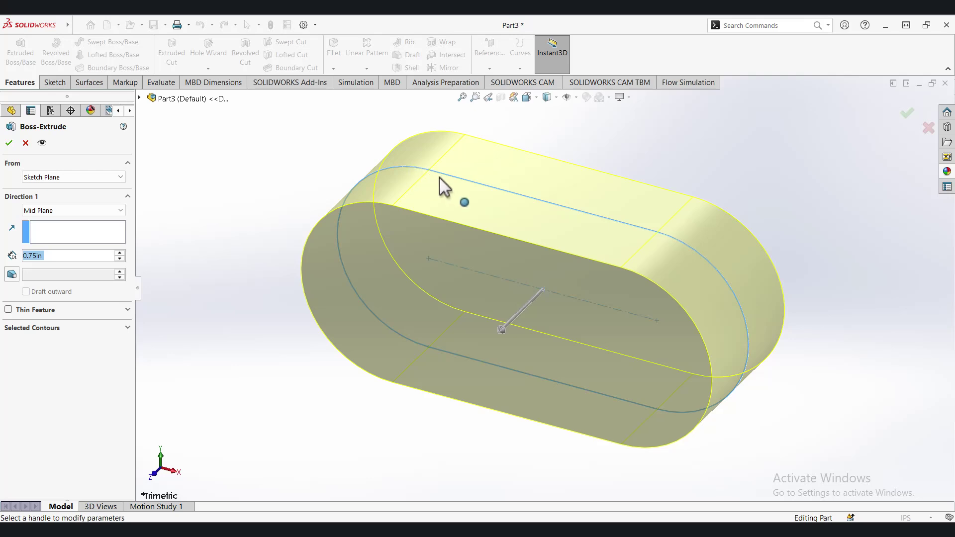
left_click(9, 143)
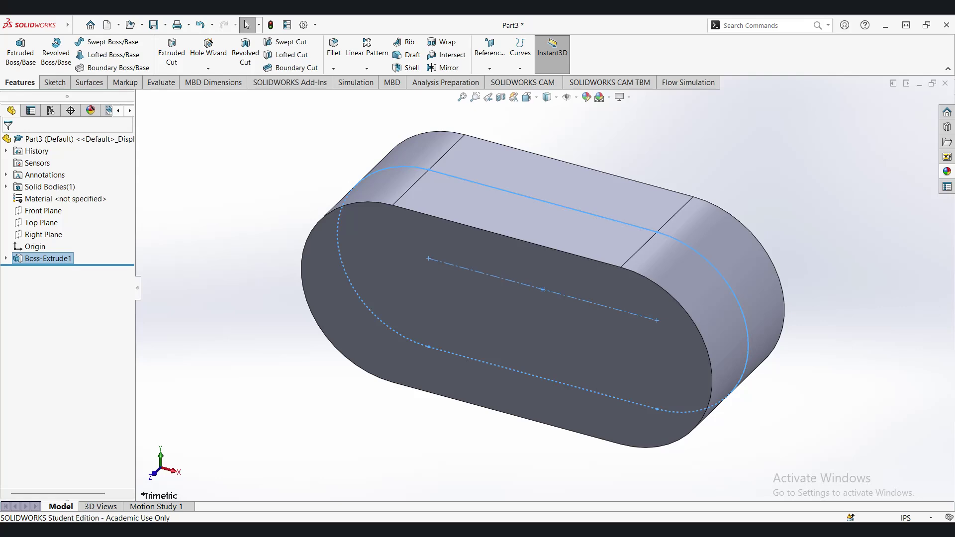
left_click(253, 227)
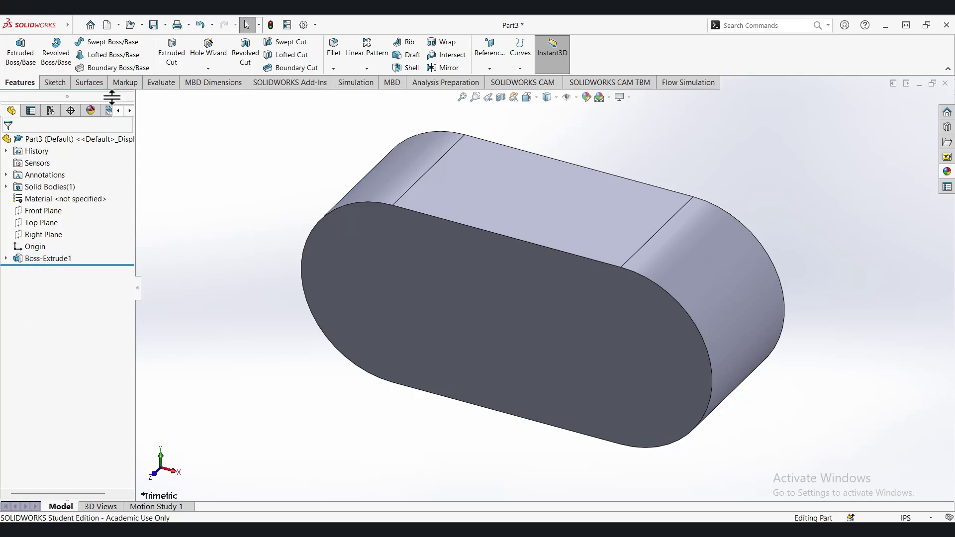
Step: Start a sketch on the body's flat front face and draw a circle about 0.88 in in diameter centered on the origin
left_click(66, 86)
left_click(22, 61)
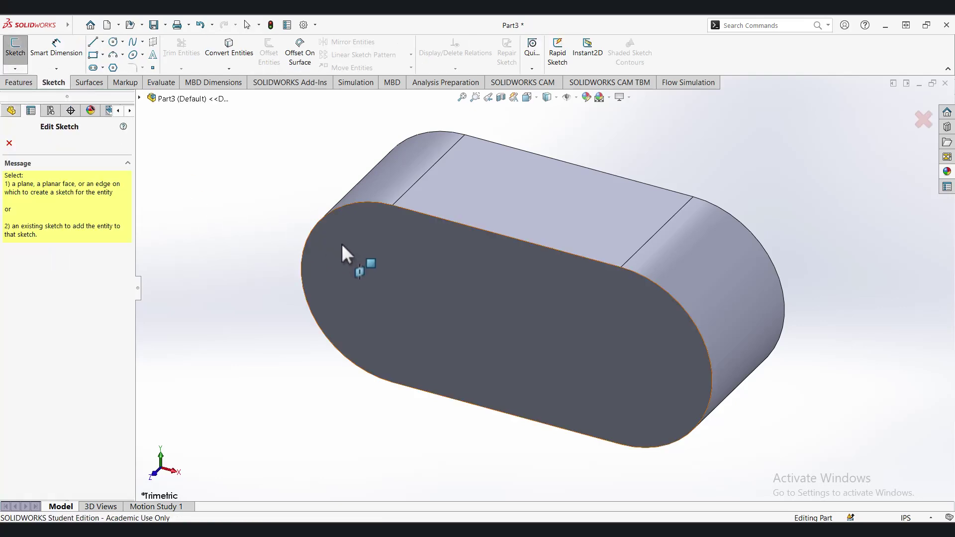
left_click(369, 247)
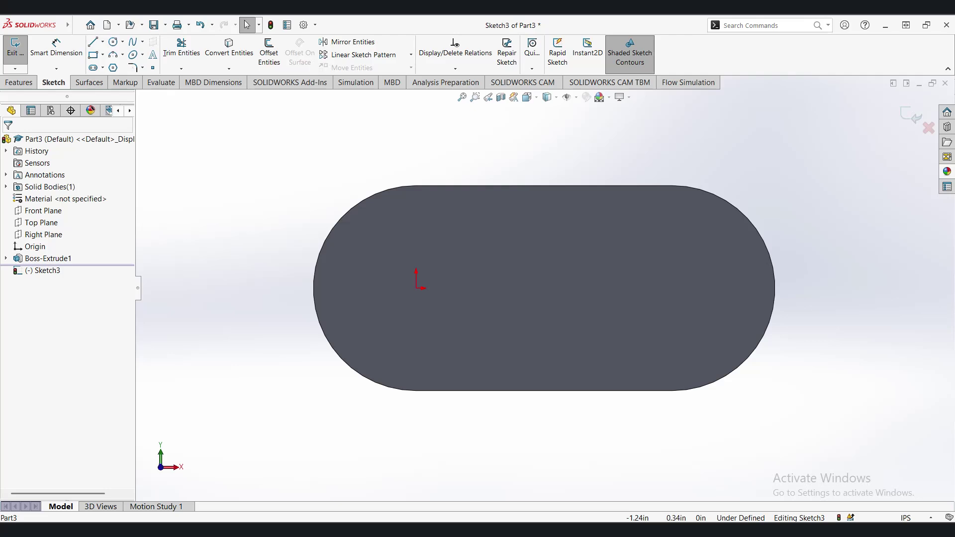
left_click(114, 44)
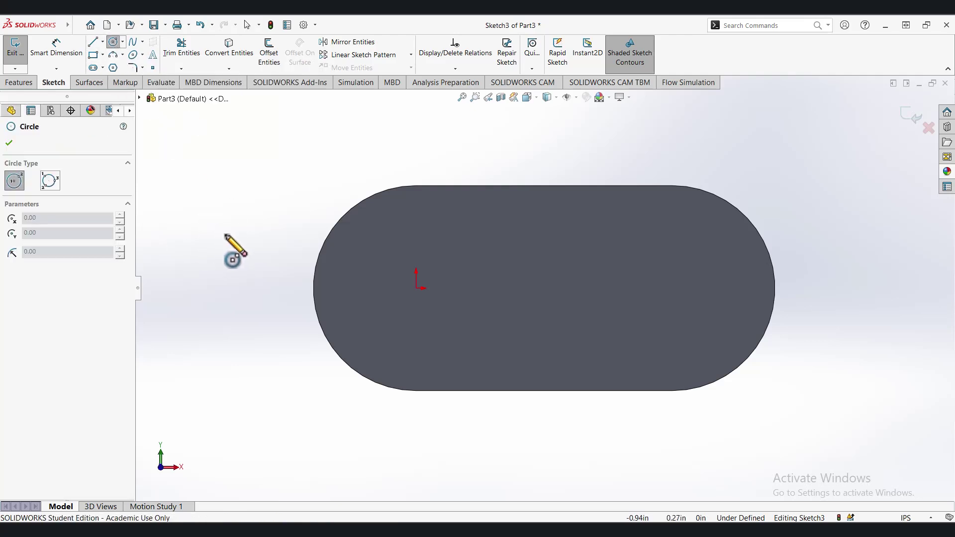
left_click(417, 287)
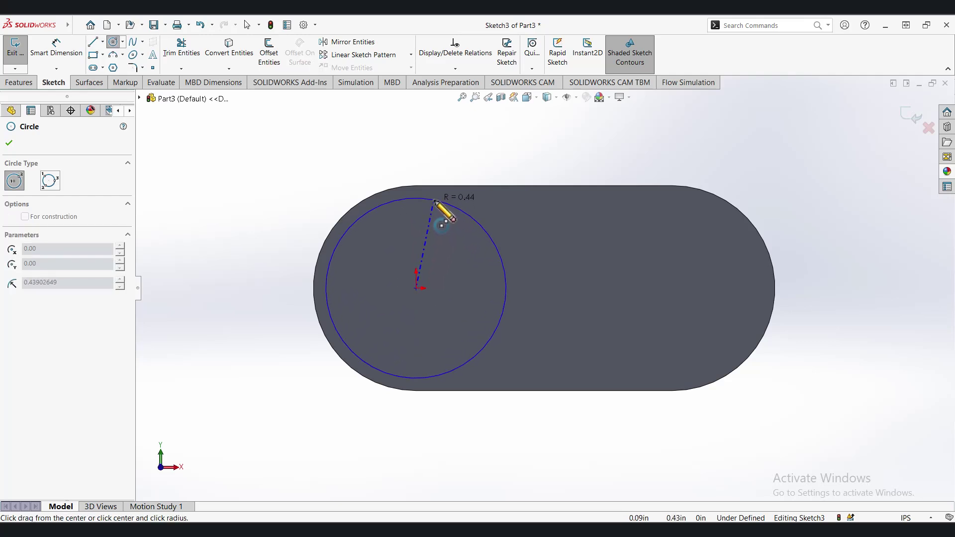
left_click(434, 201)
Step: Set the diameter of the circle at the origin to 1.020 in
left_click(56, 48)
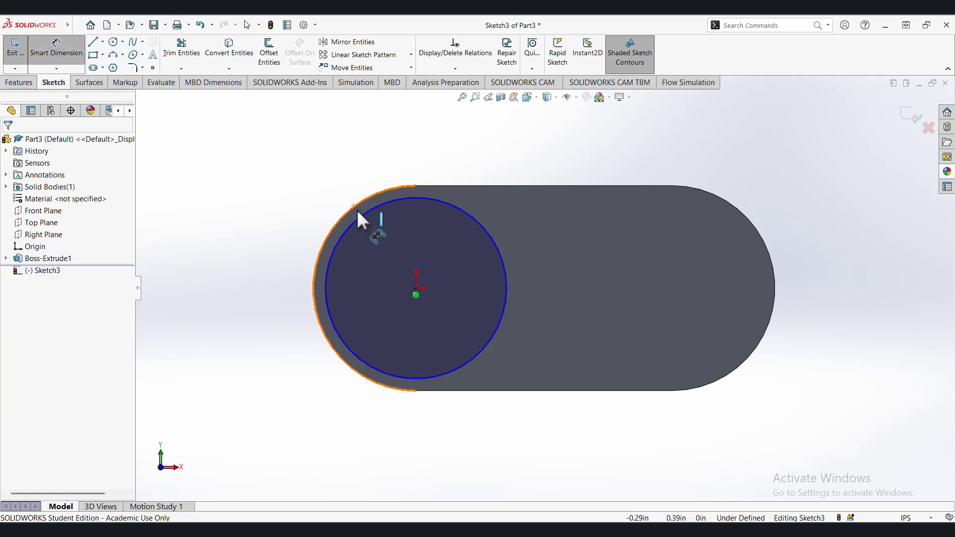
left_click(354, 208)
left_click(242, 240)
type("1")
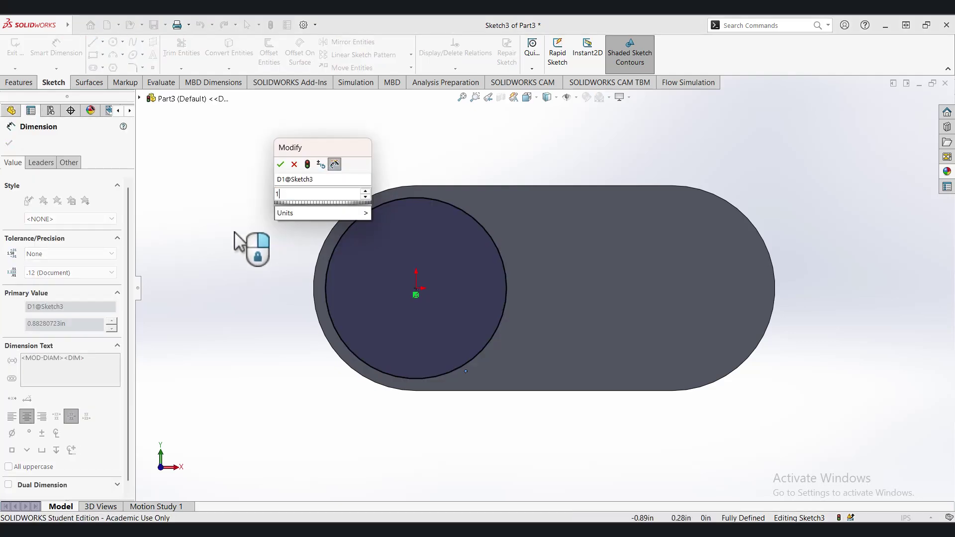
type(".020")
key("Return")
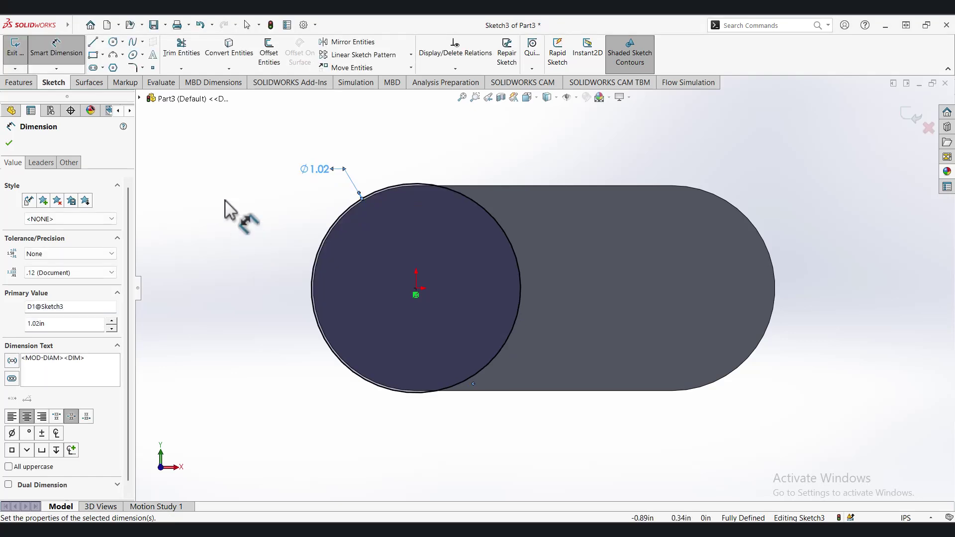
Step: Draw a second circle about 1.18 in in diameter, centered on the arc center at the body's other end
left_click(114, 41)
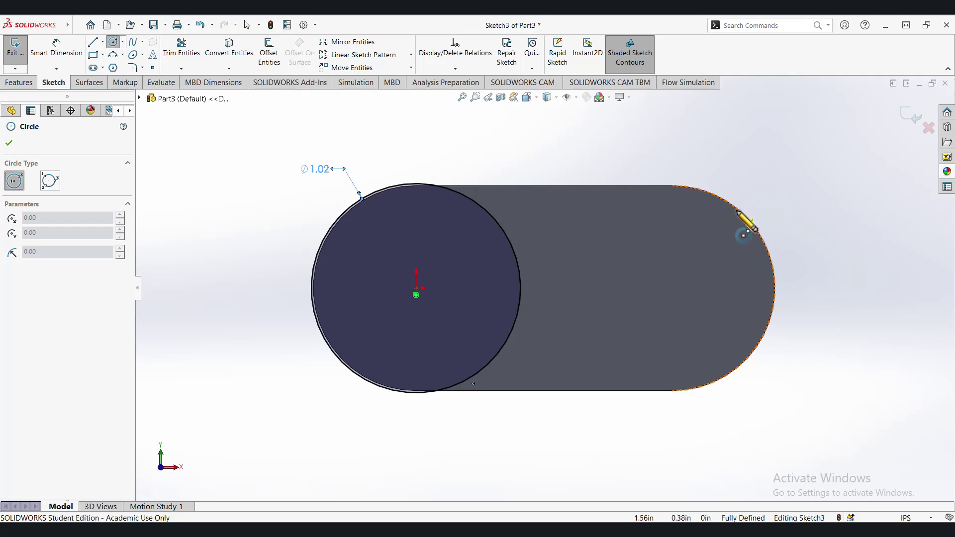
mouse_move(734, 206)
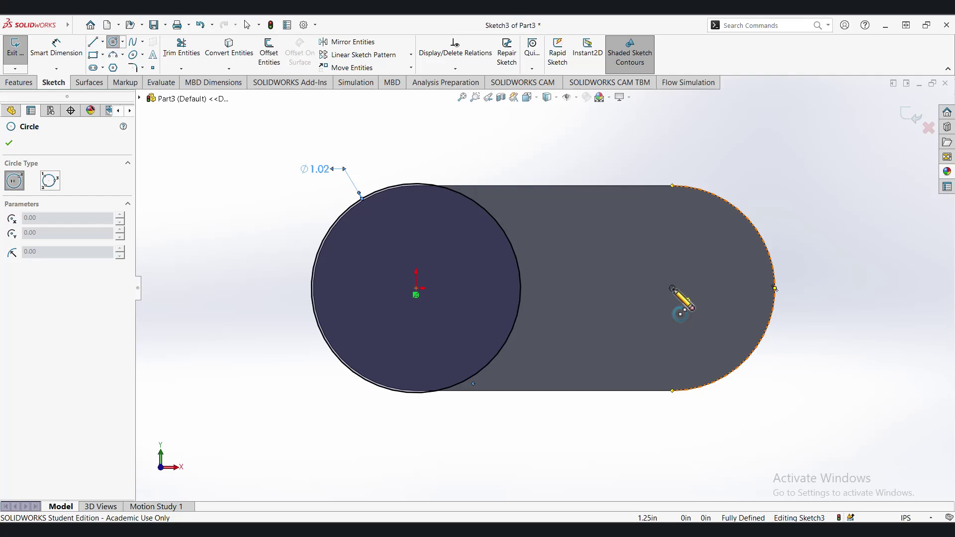
left_click(672, 288)
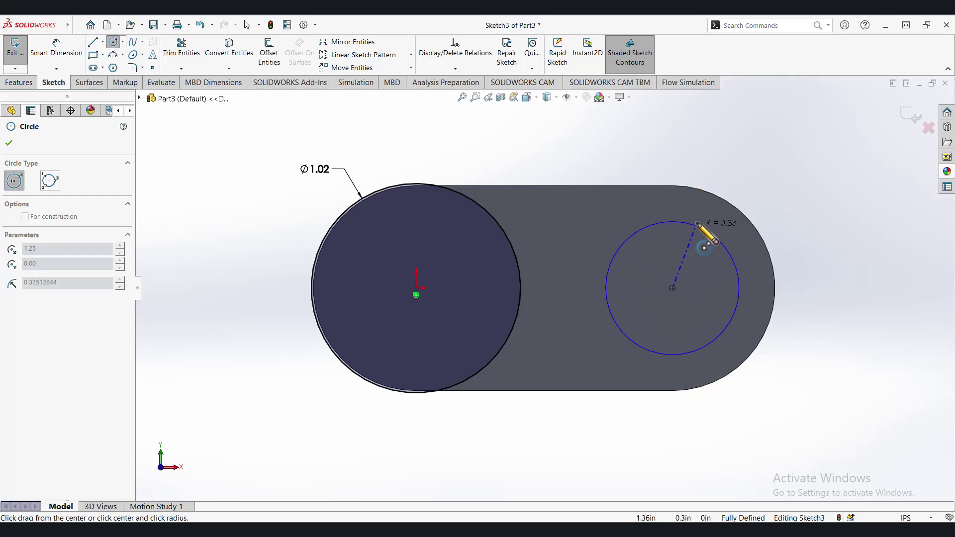
left_click(708, 174)
Step: Set the second circle's diameter to 1.02 in
left_click(56, 47)
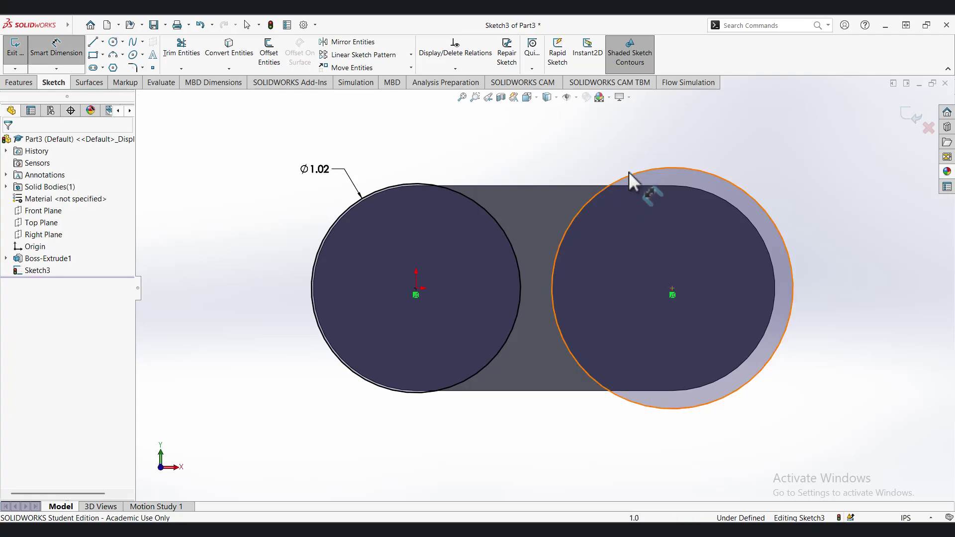
left_click(631, 175)
left_click(584, 142)
type("1")
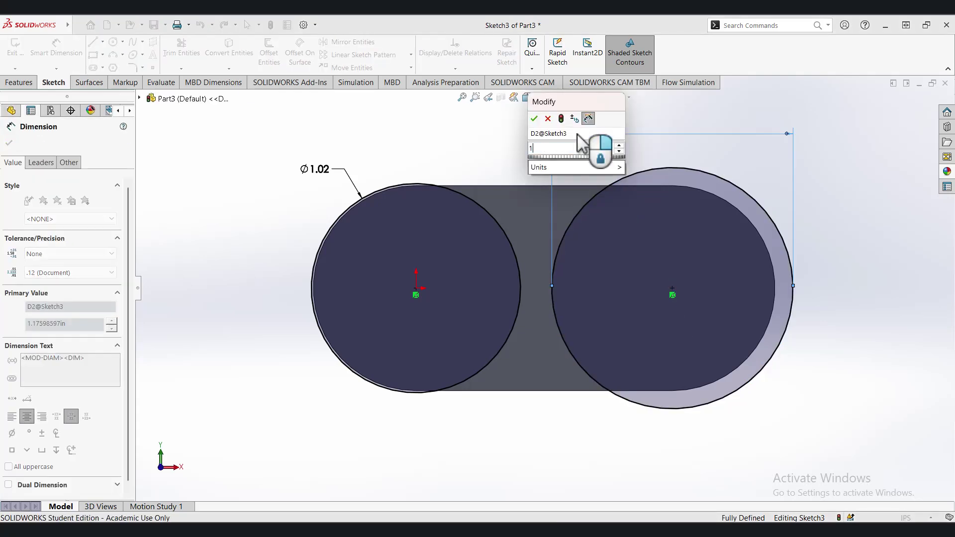
type(".02")
key("Return")
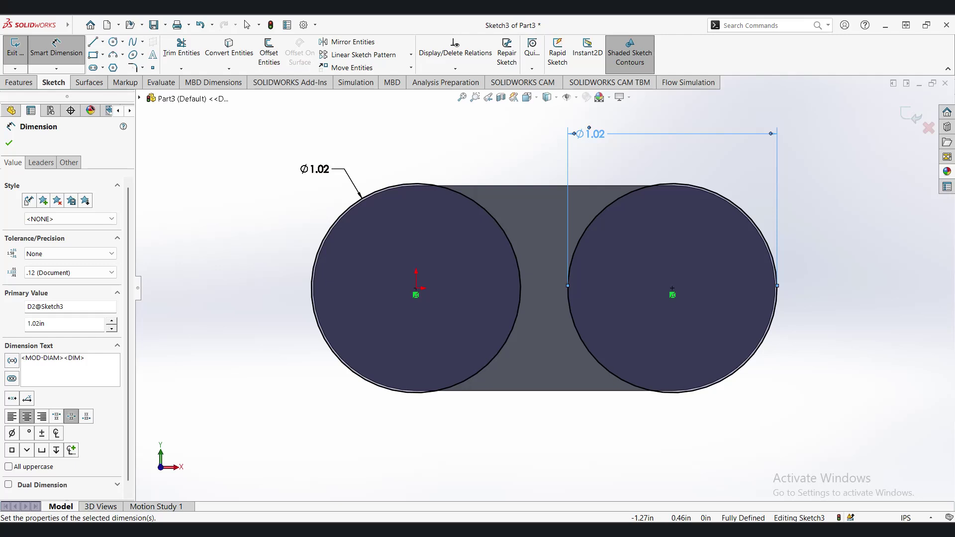
Step: Cut-extrude the two 1.02 in circles 0.235 in deep into the body with a blind end condition
left_click(15, 49)
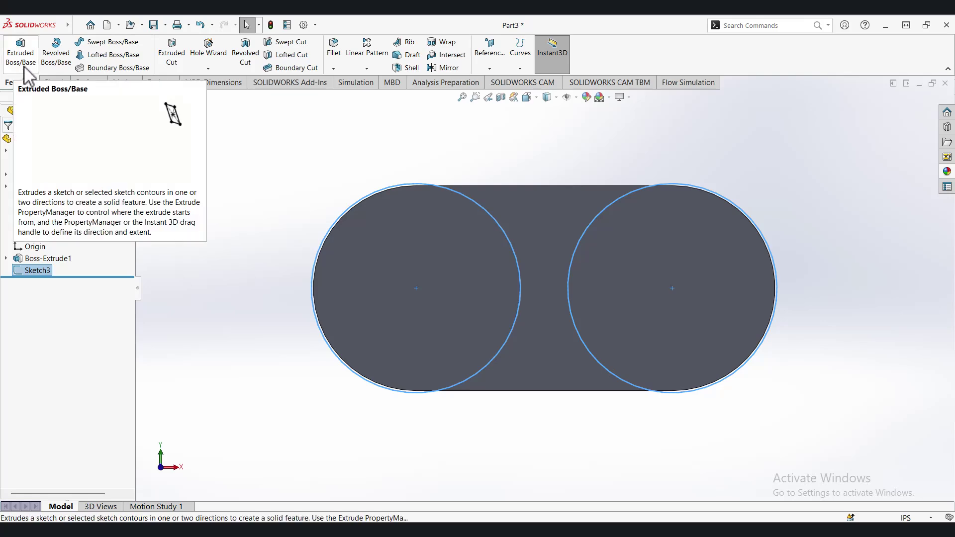
left_click(172, 52)
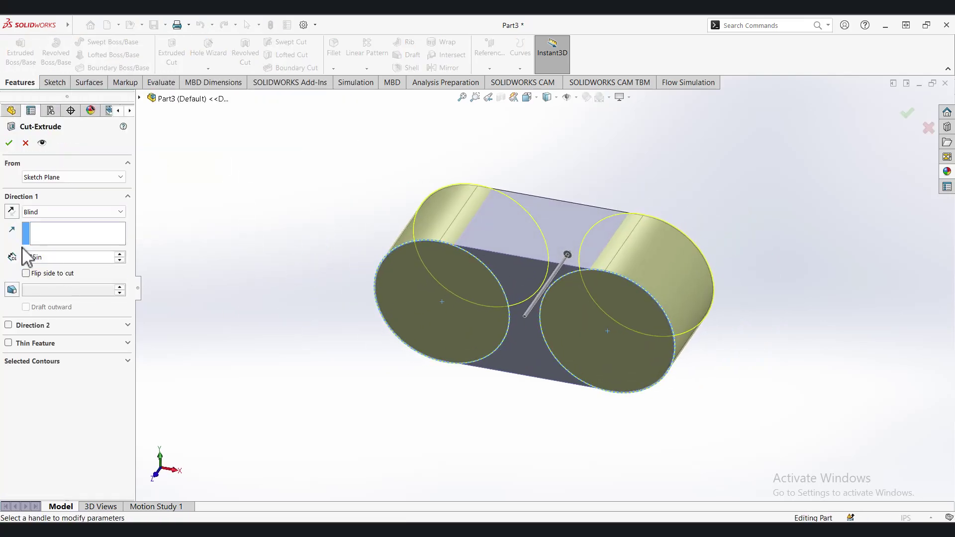
left_click(55, 258)
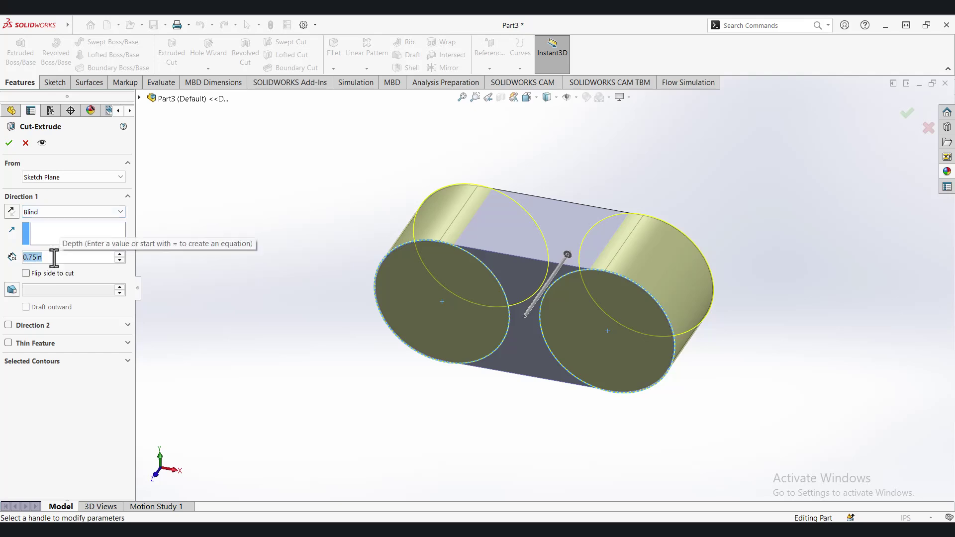
type("0.23")
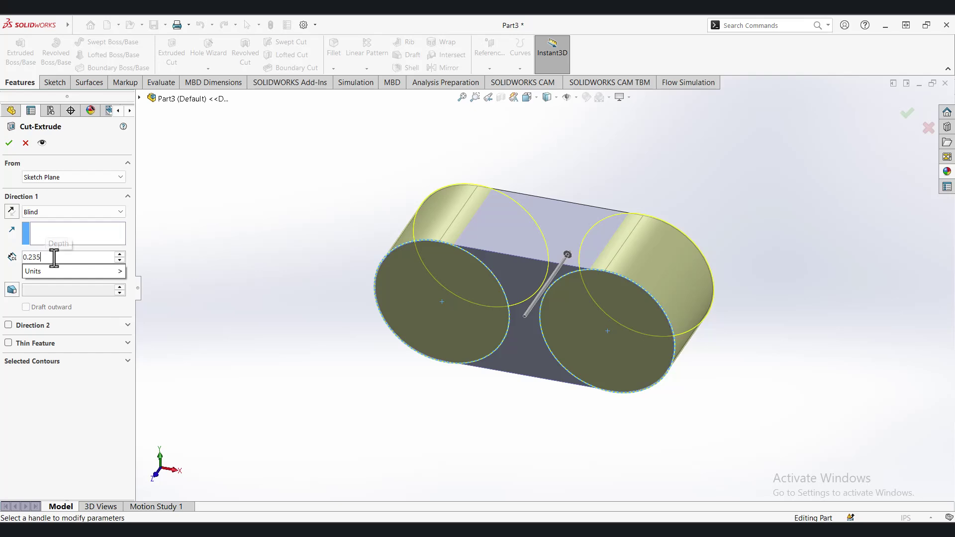
type("5")
key("Return")
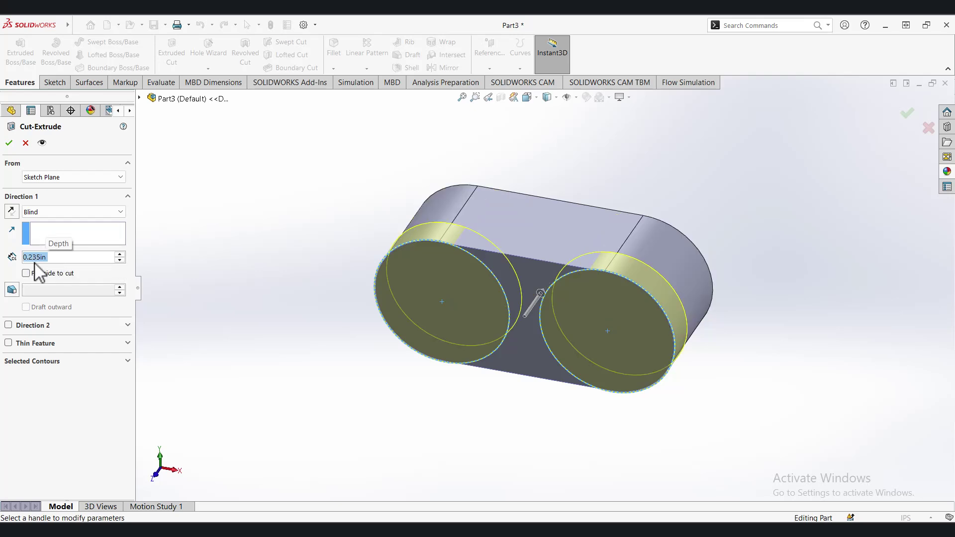
left_click(9, 143)
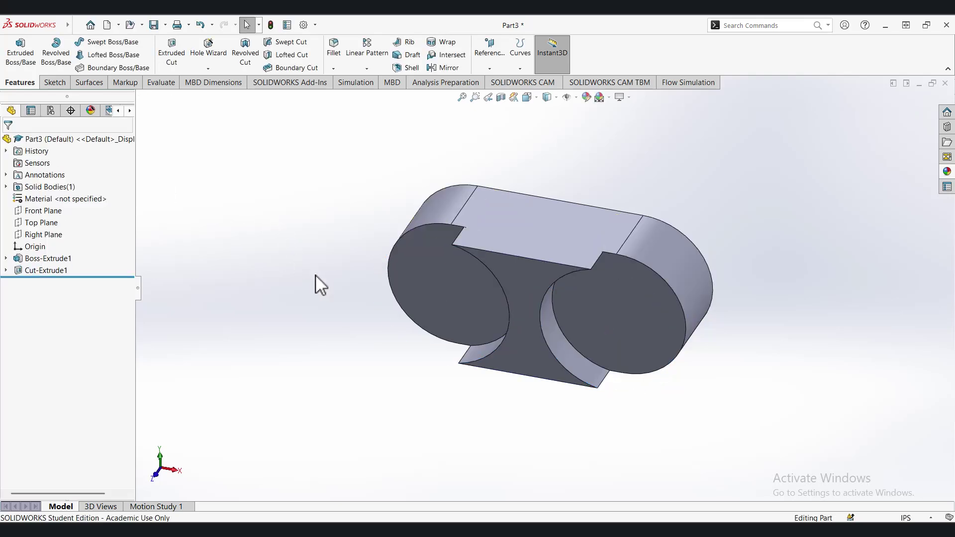
Step: Mirror the two-circle recess cut about the Front Plane
middle_click_drag(315, 275, 257, 308)
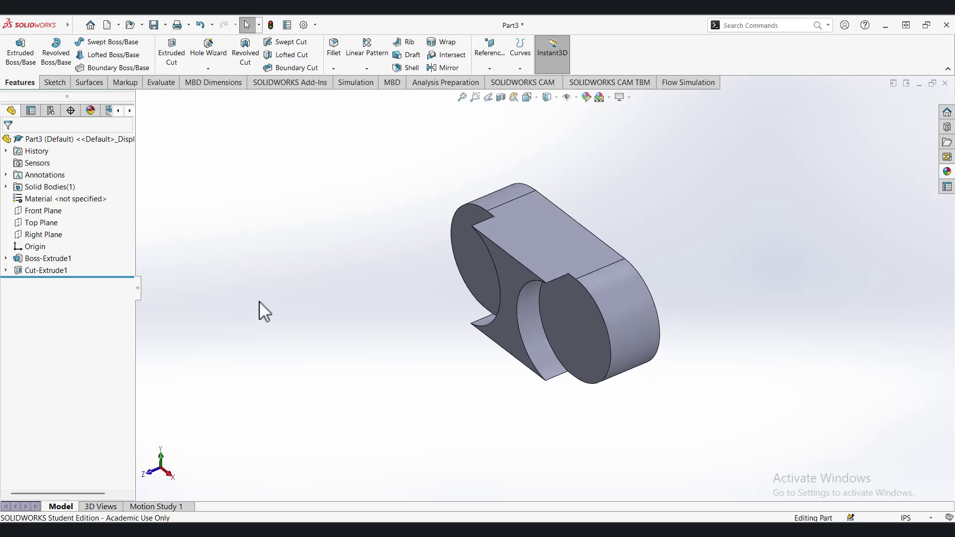
left_click(49, 273)
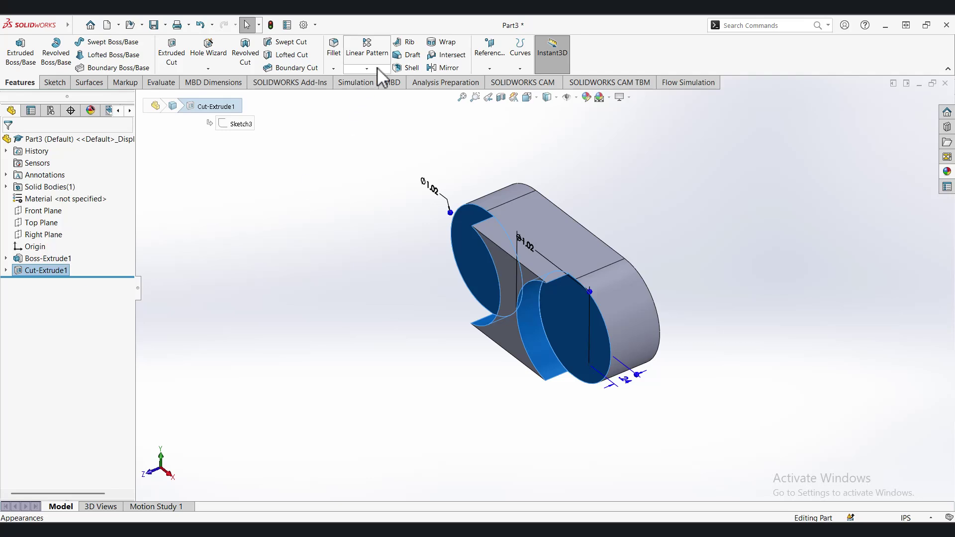
left_click(445, 69)
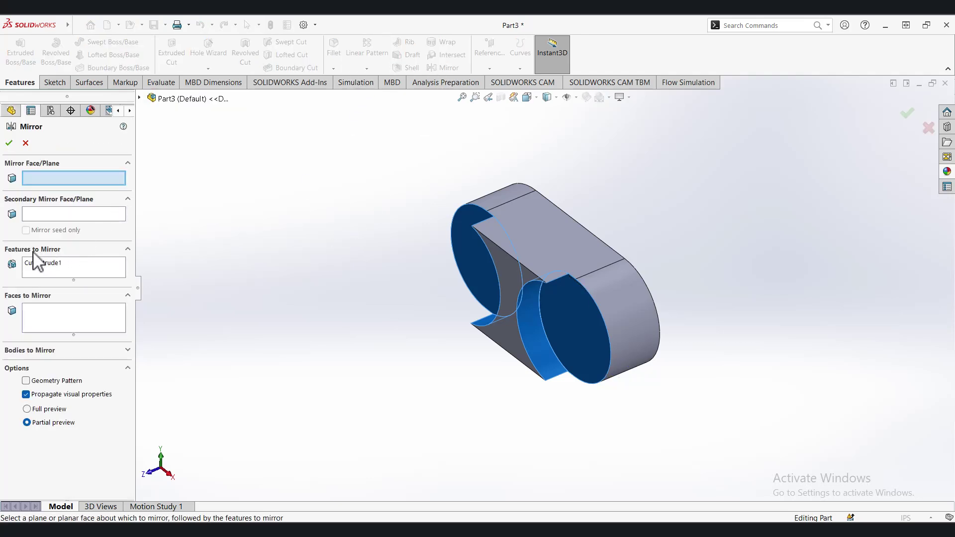
left_click(72, 269)
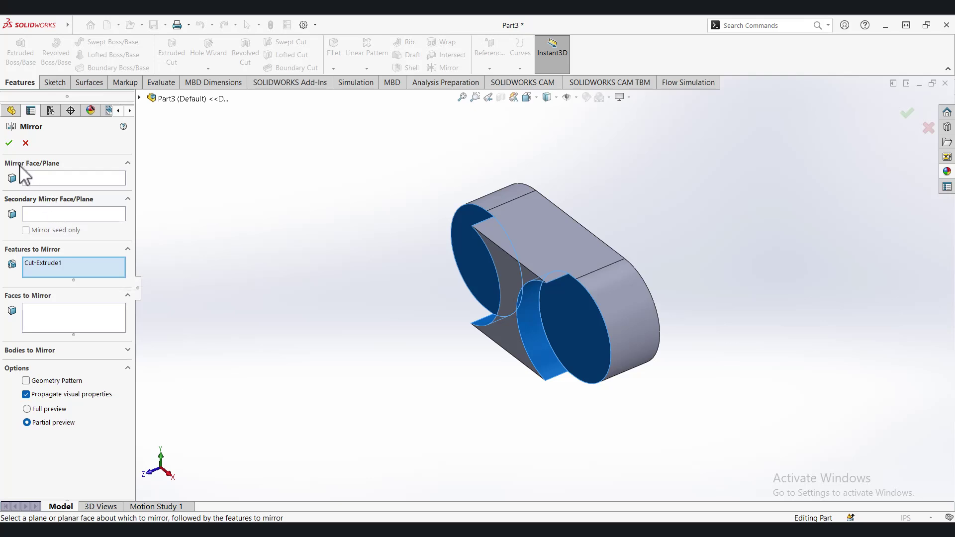
left_click(52, 178)
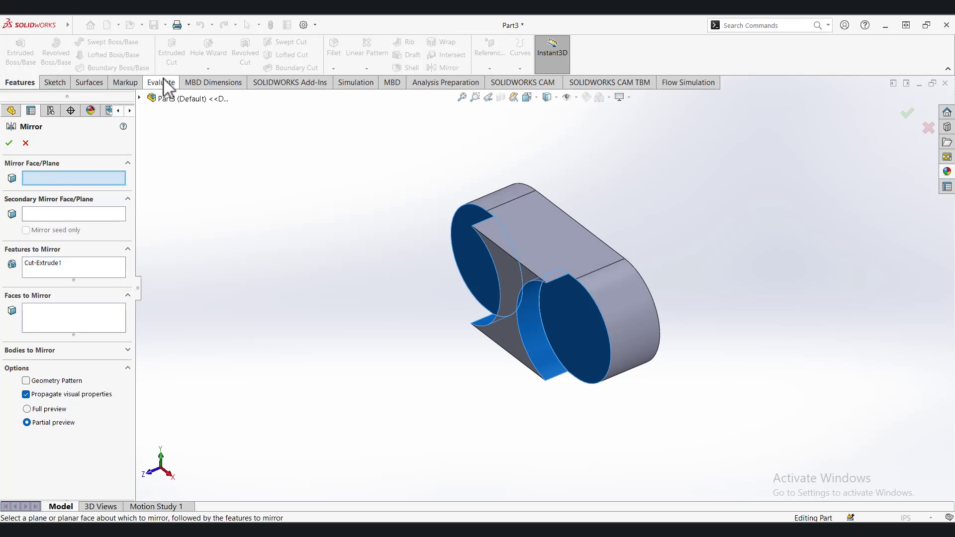
left_click(140, 99)
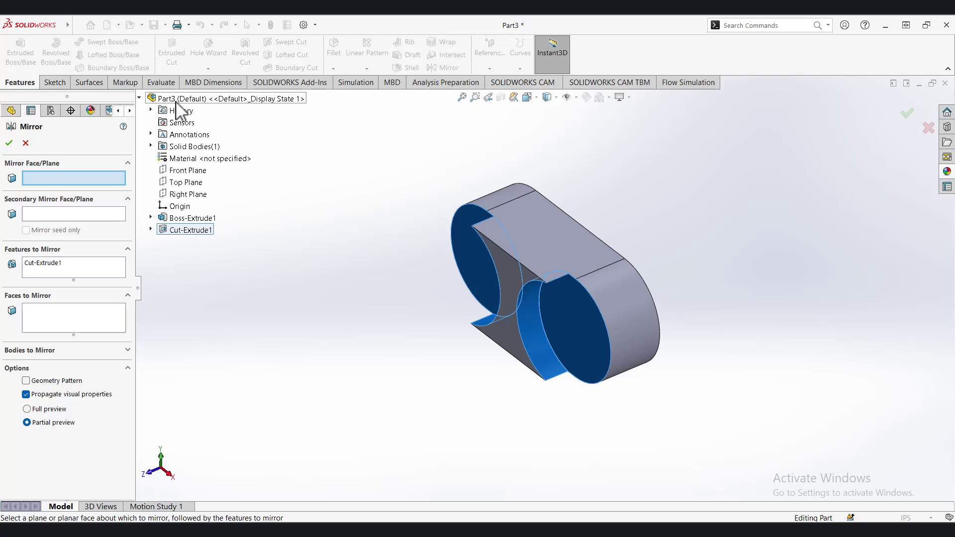
left_click(188, 171)
left_click(9, 144)
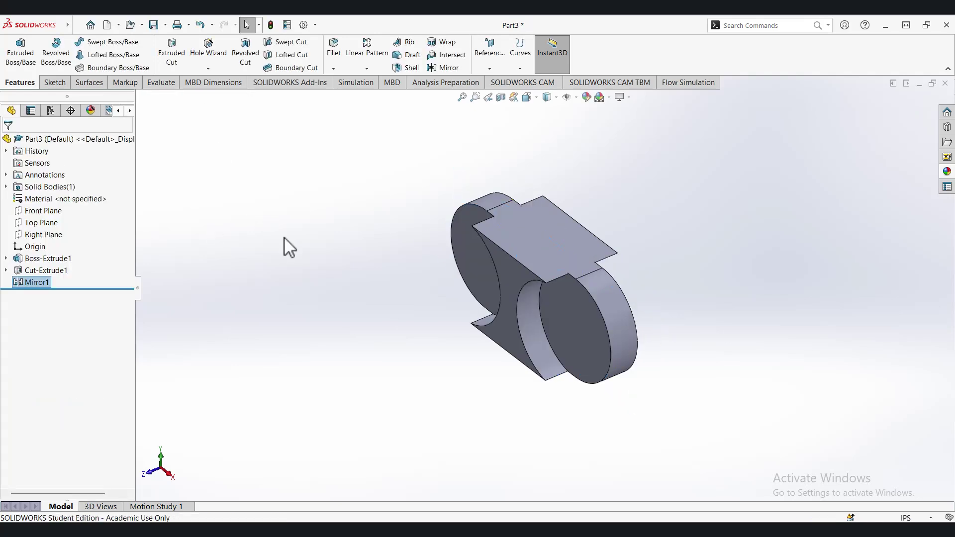
Step: Start a sketch on a recessed round face and draw circles about 0.55 in in diameter at the origin and 0.49 in at the other end's center
mouse_move(348, 249)
middle_mouse_down()
mouse_move(308, 251)
mouse_move(385, 203)
mouse_move(330, 247)
mouse_move(273, 219)
mouse_move(283, 244)
mouse_move(356, 219)
mouse_move(355, 232)
middle_mouse_up()
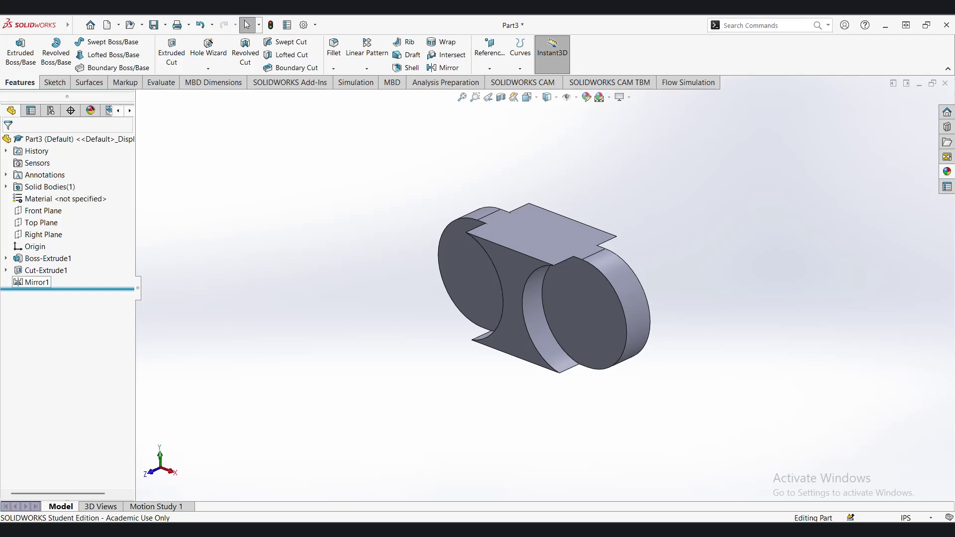
left_click(54, 83)
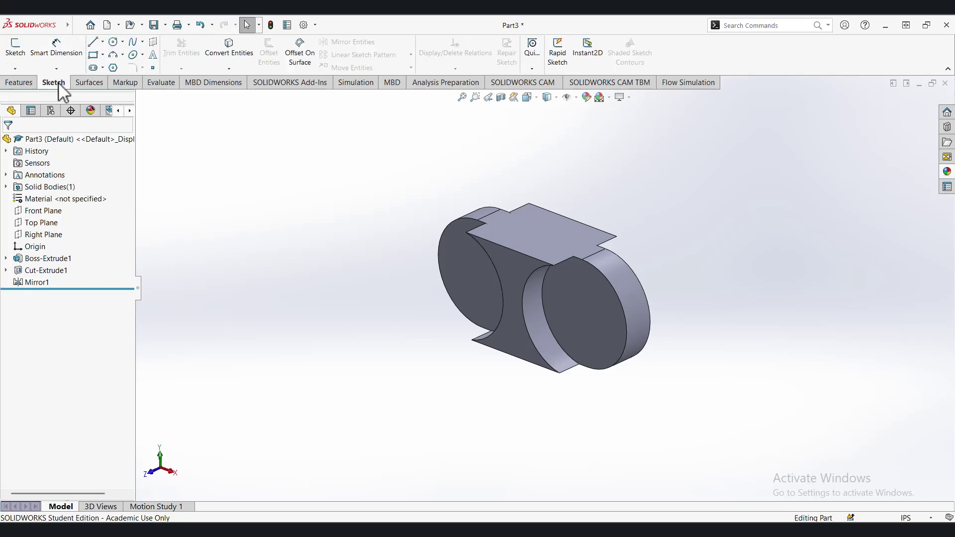
left_click(22, 60)
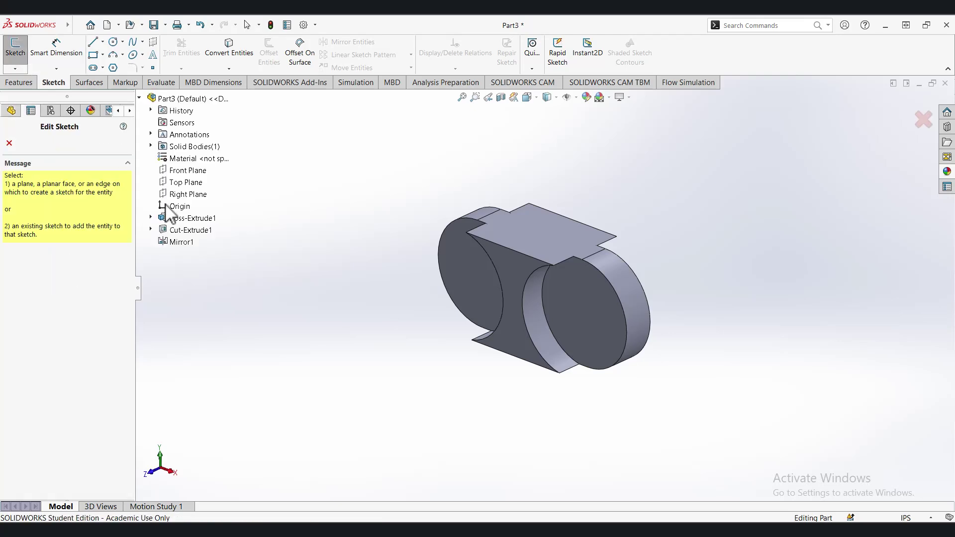
left_click(592, 305)
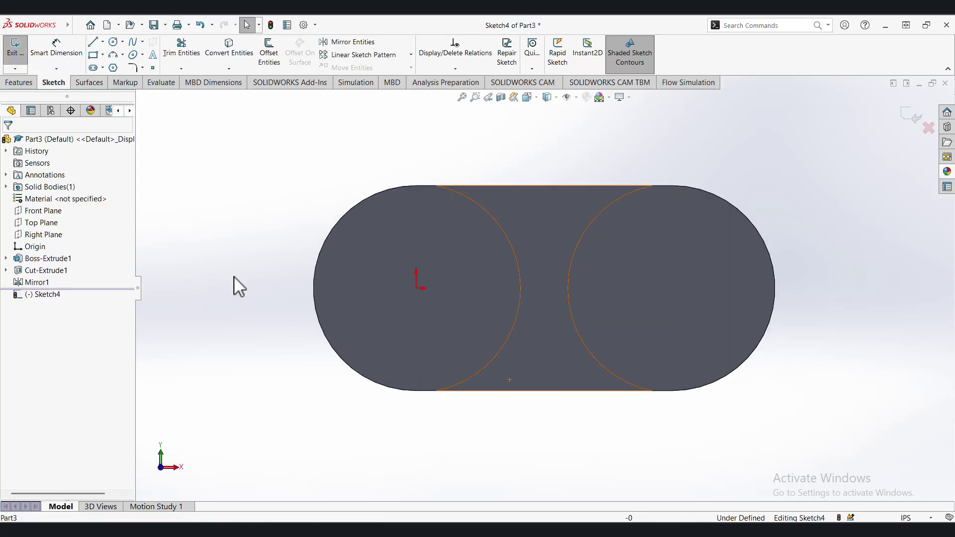
left_click(113, 41)
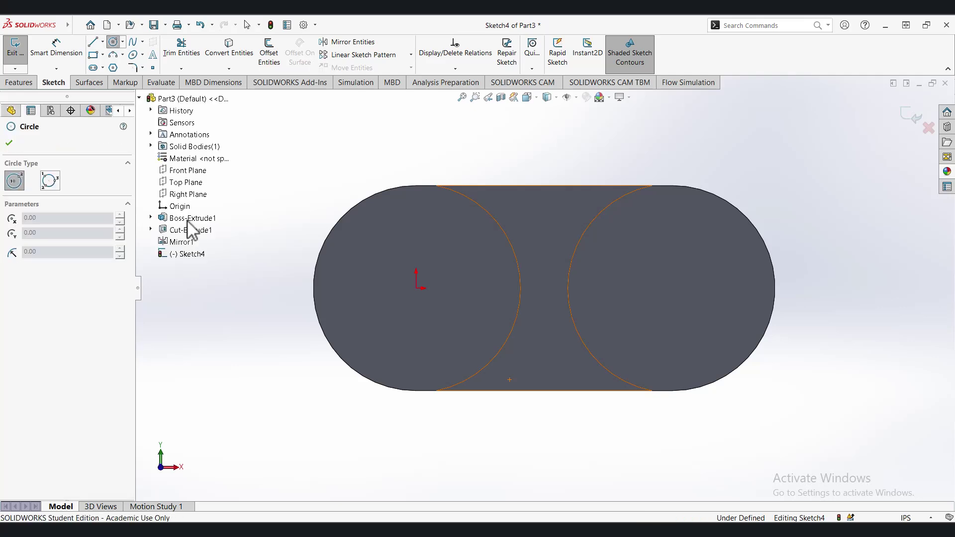
left_click(417, 289)
left_click(434, 235)
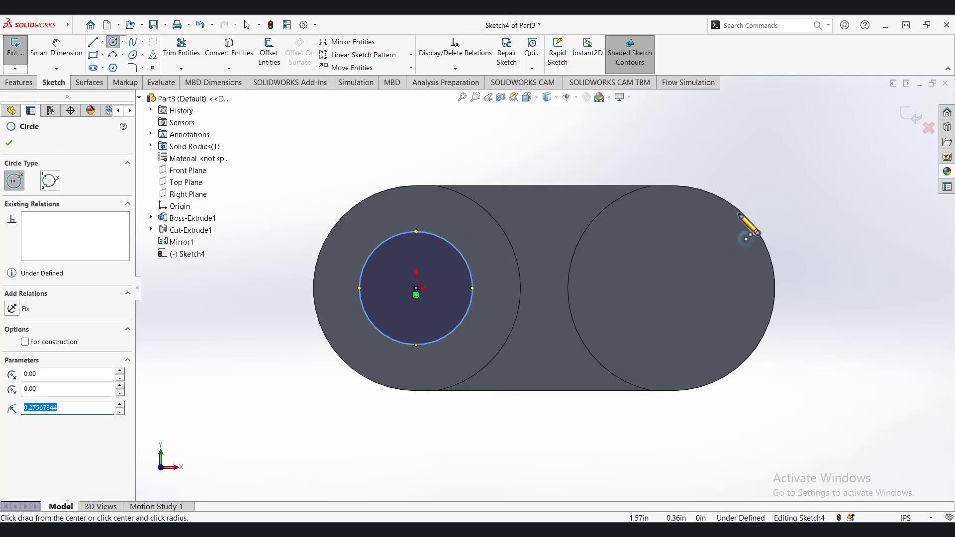
left_click(672, 288)
left_click(697, 245)
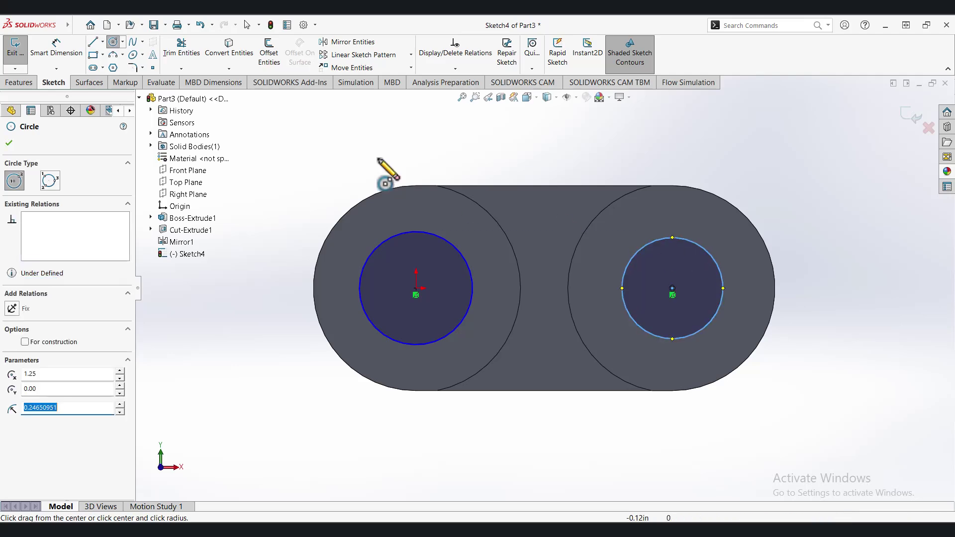
Step: Set the diameter of the circle at the origin to 0.325 in
left_click(56, 47)
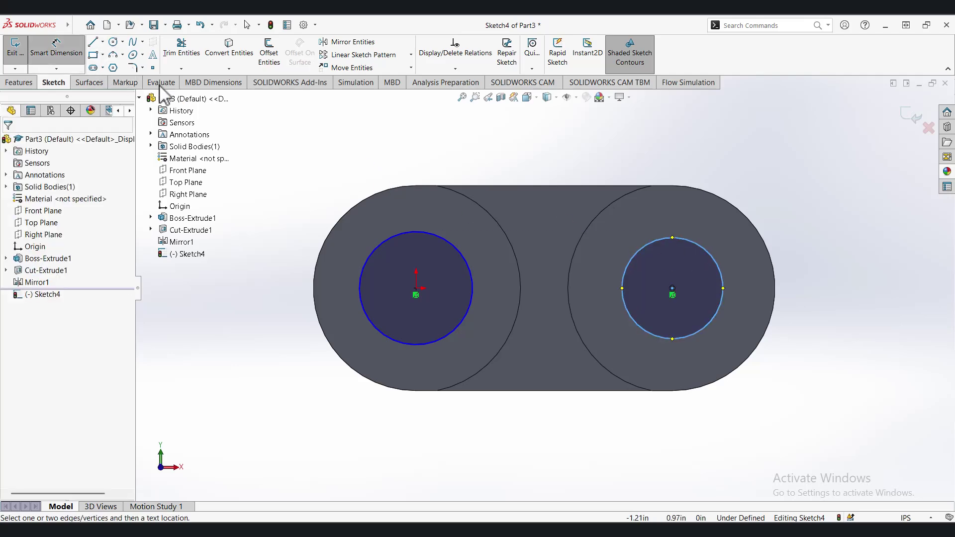
left_click(440, 234)
left_click(386, 174)
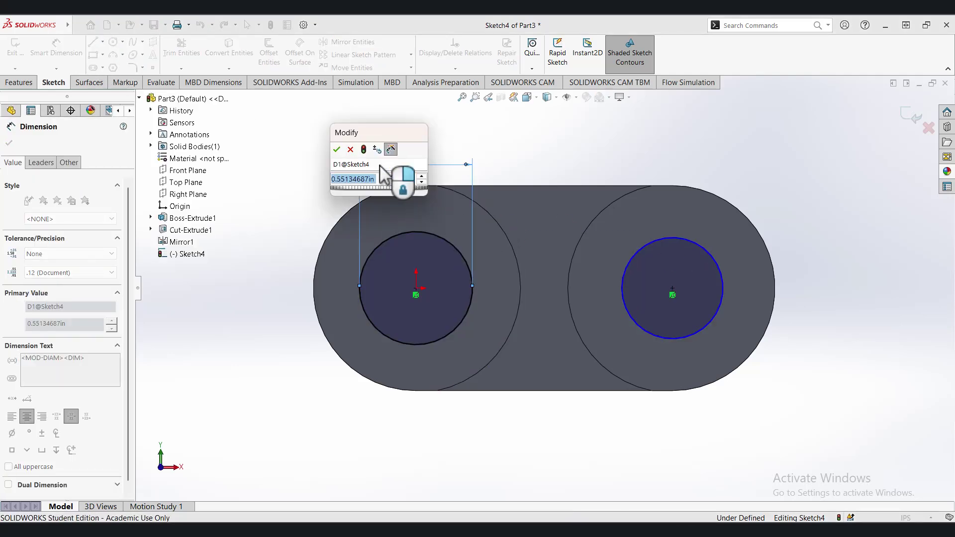
type("0.325")
key("Return")
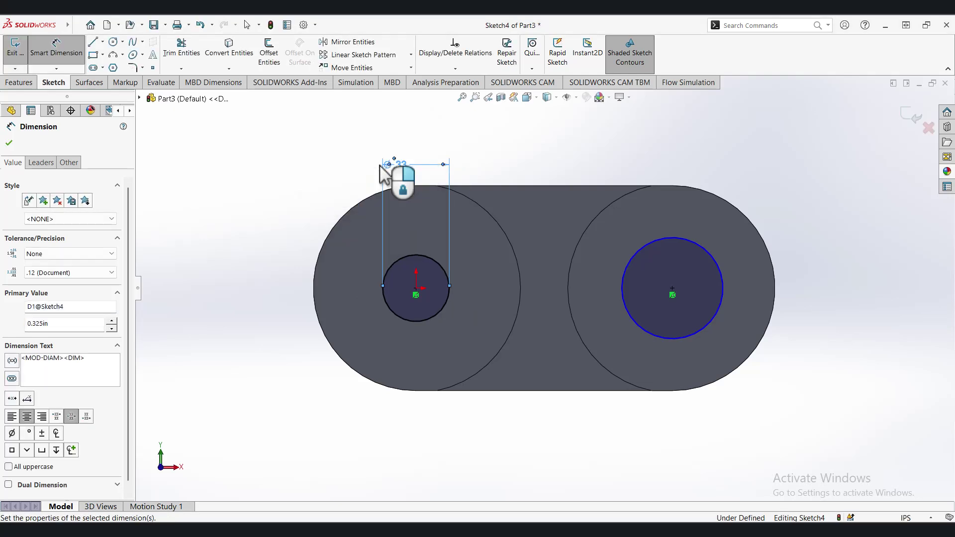
left_click(290, 175)
Step: Add an Equal relation between the two hole circles
left_click(424, 69)
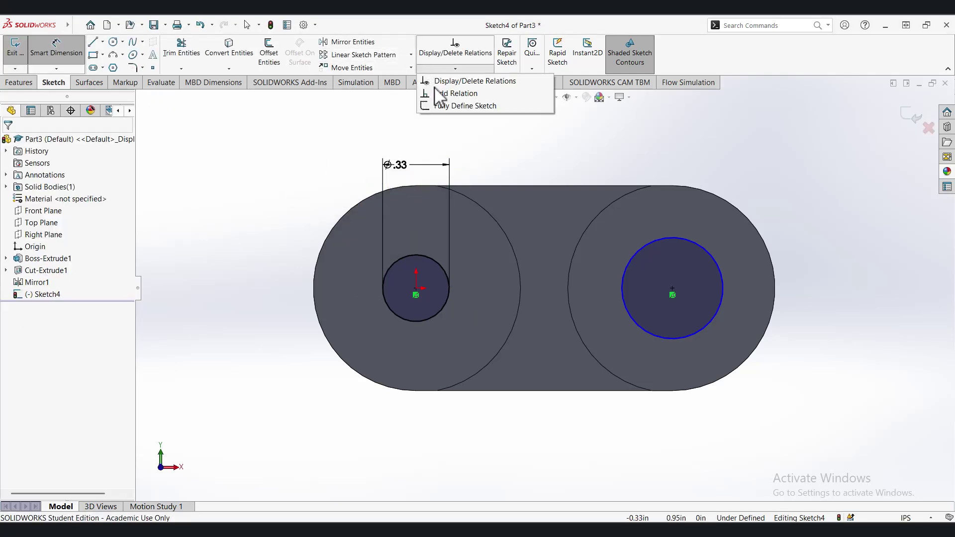
left_click(440, 94)
left_click(412, 254)
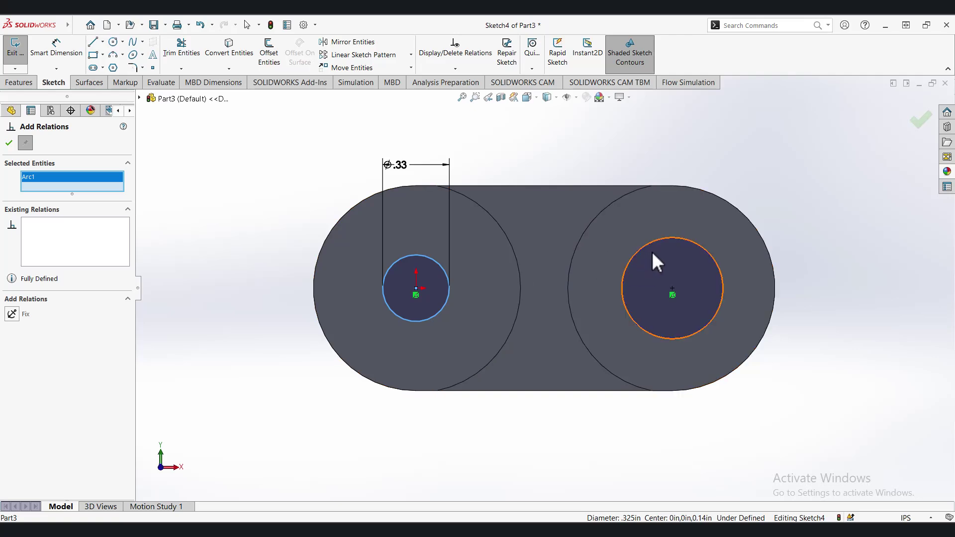
left_click(645, 246)
left_click(15, 368)
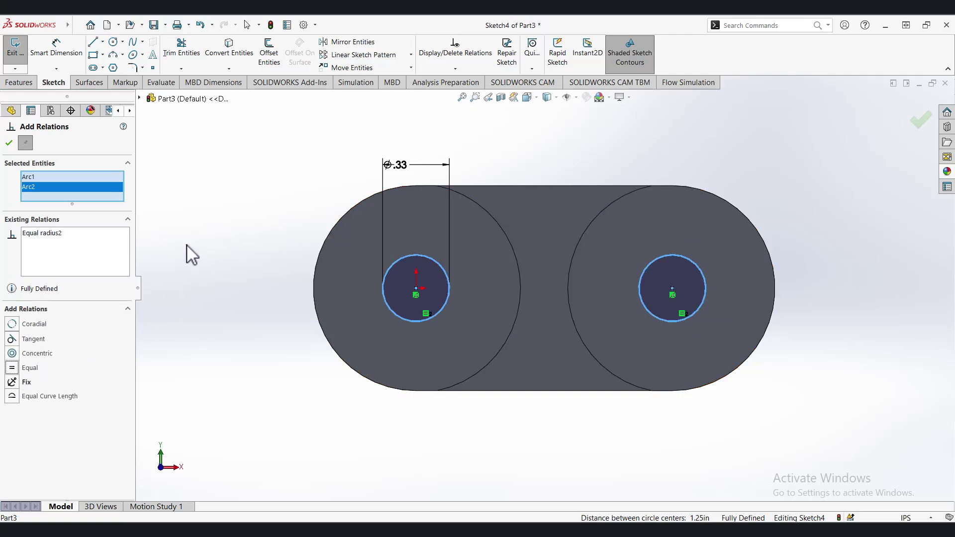
left_click(7, 142)
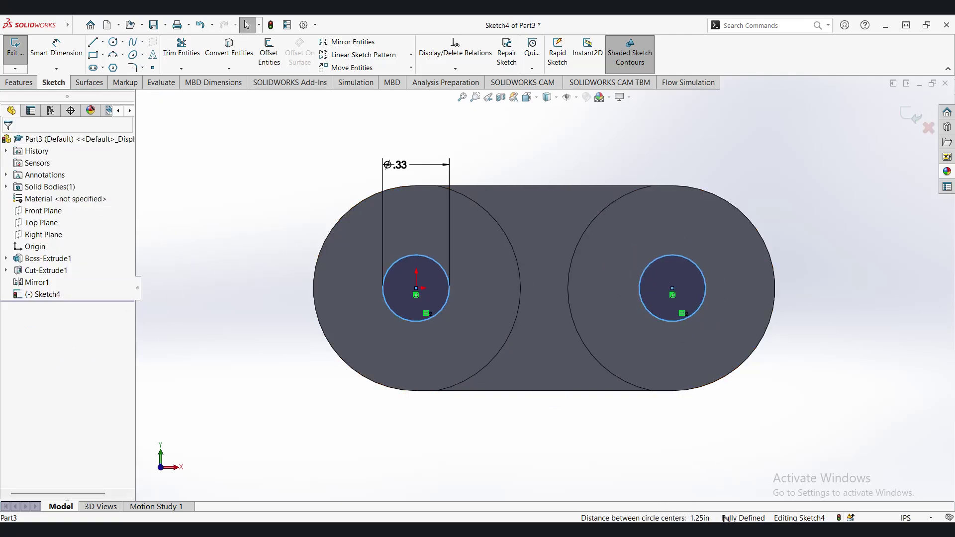
Step: Cut-extrude the two equal circles Through All to make a hole in each end of the link
left_click(15, 50)
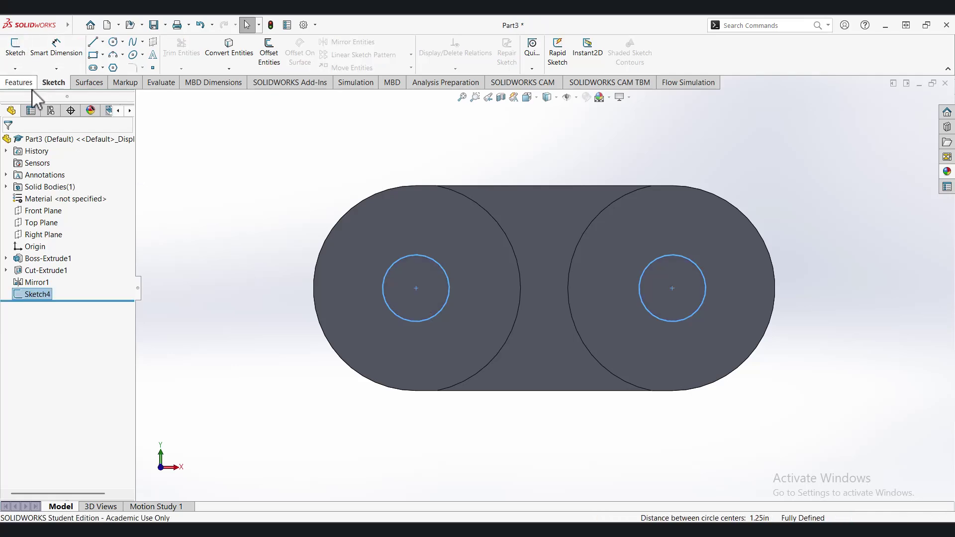
left_click(182, 65)
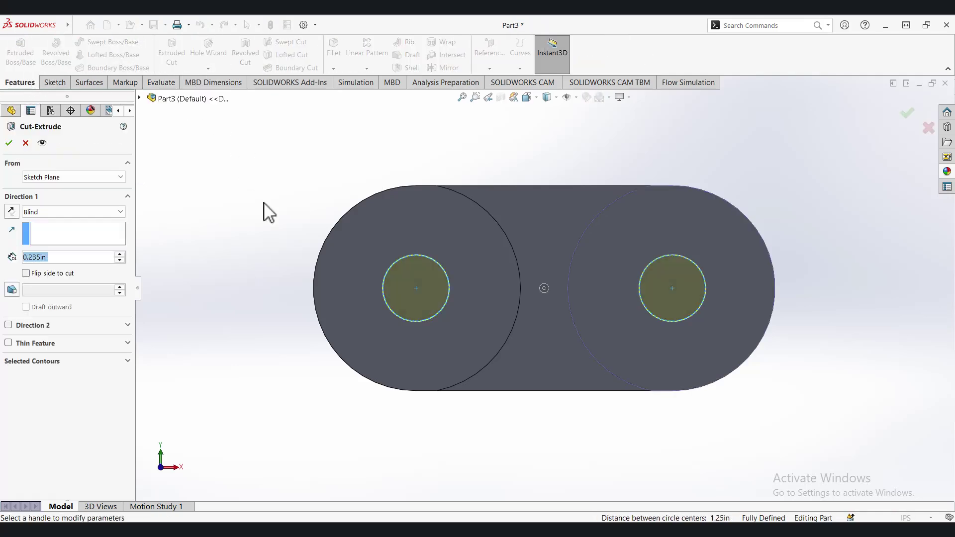
left_click(65, 211)
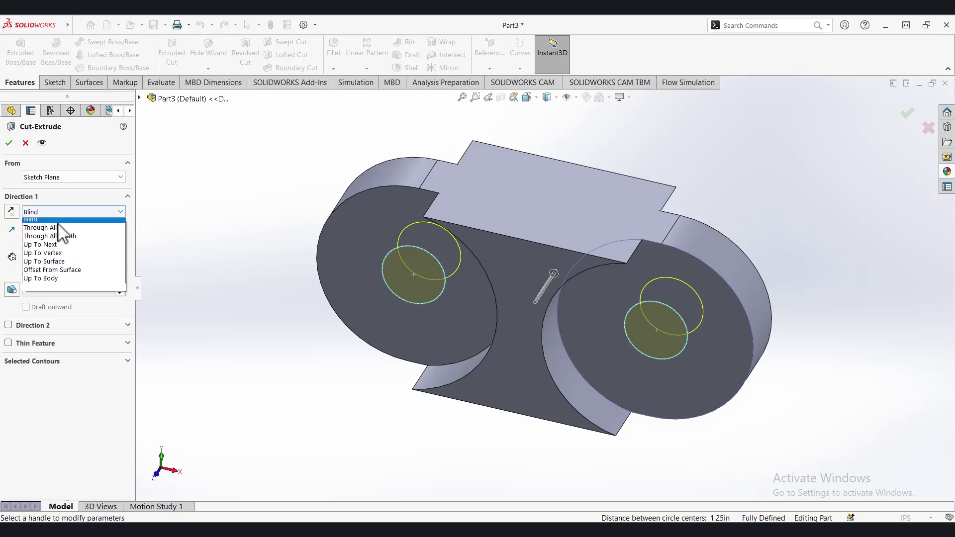
left_click(65, 231)
left_click(8, 143)
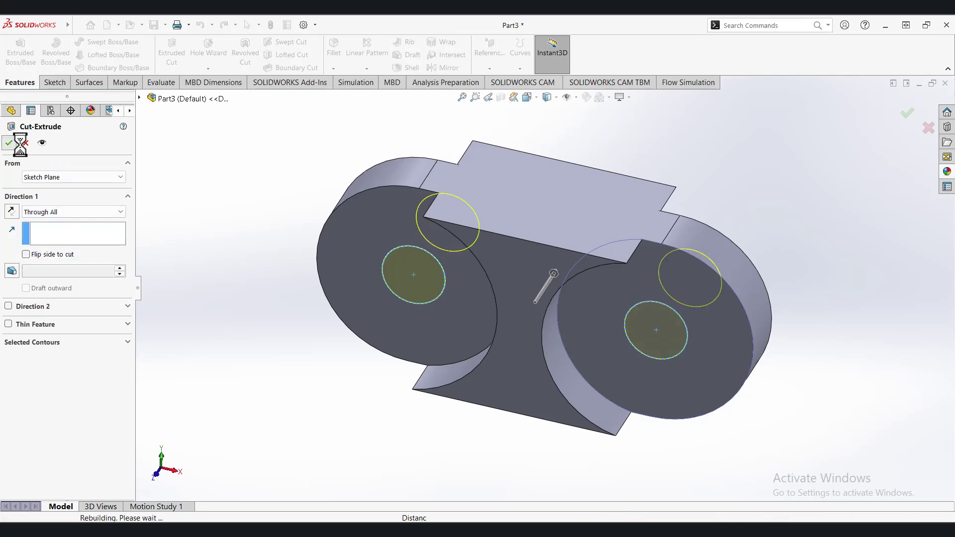
mouse_move(239, 241)
middle_mouse_down()
mouse_move(198, 243)
mouse_move(252, 234)
middle_mouse_up()
key("Escape")
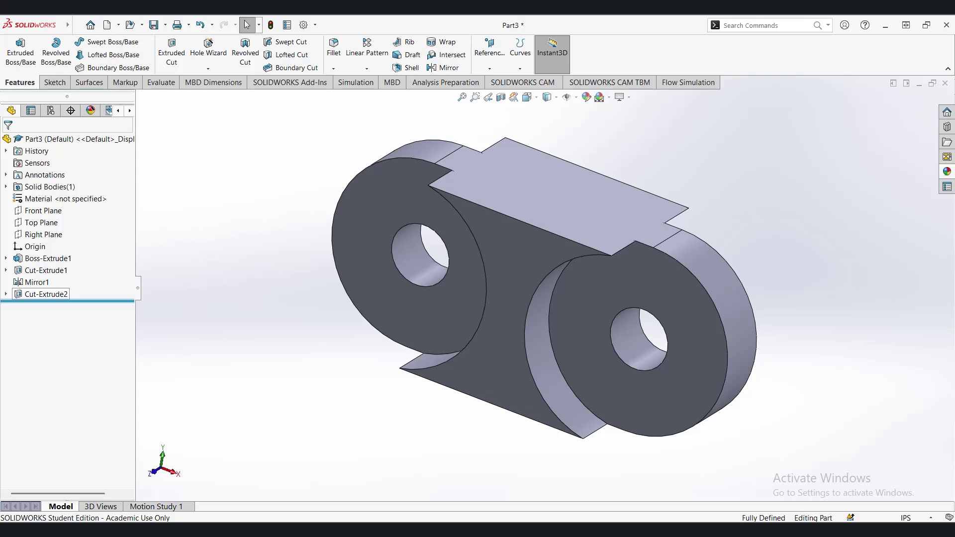
Step: Start a symmetric 0.10 in fillet and select the four short corner edges along the upper side of the raised middle section
left_click(334, 67)
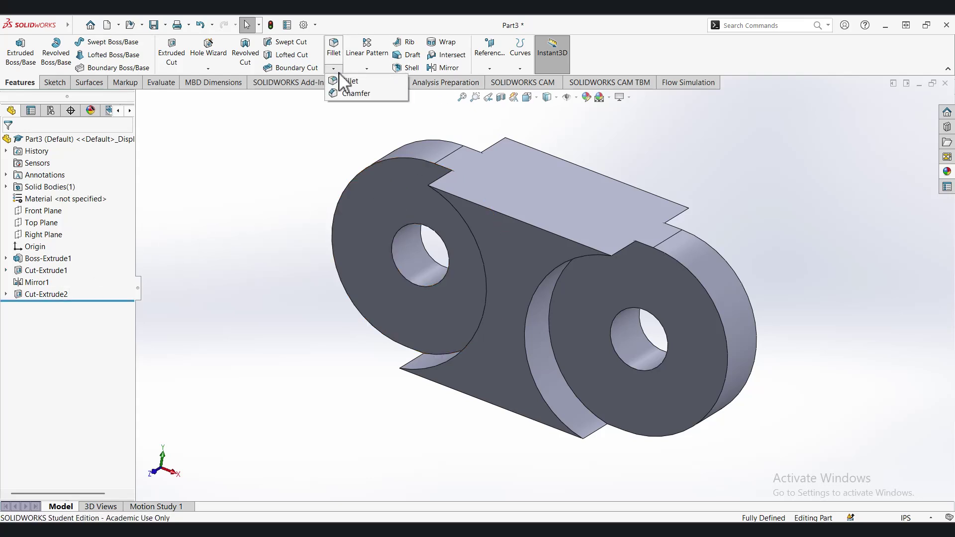
left_click(343, 79)
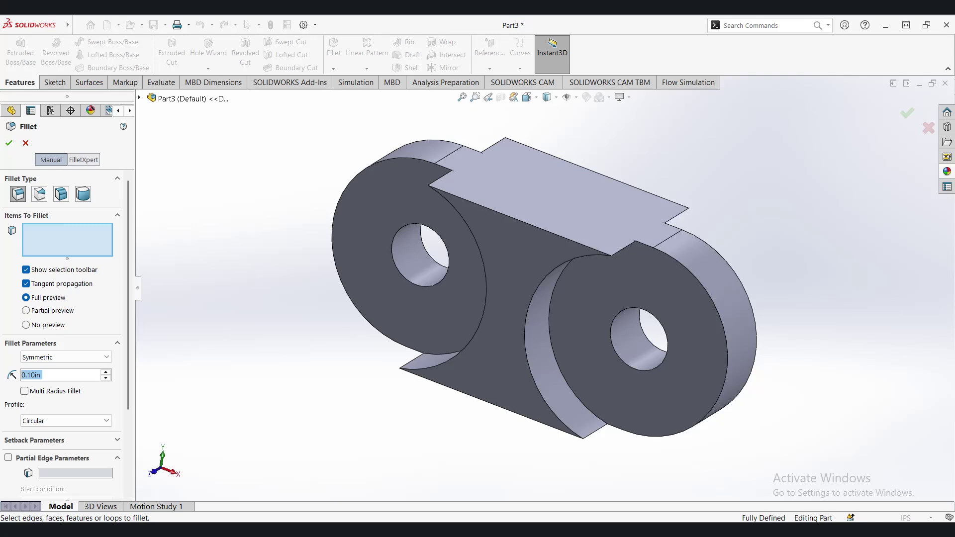
left_click(68, 377)
left_click(46, 234)
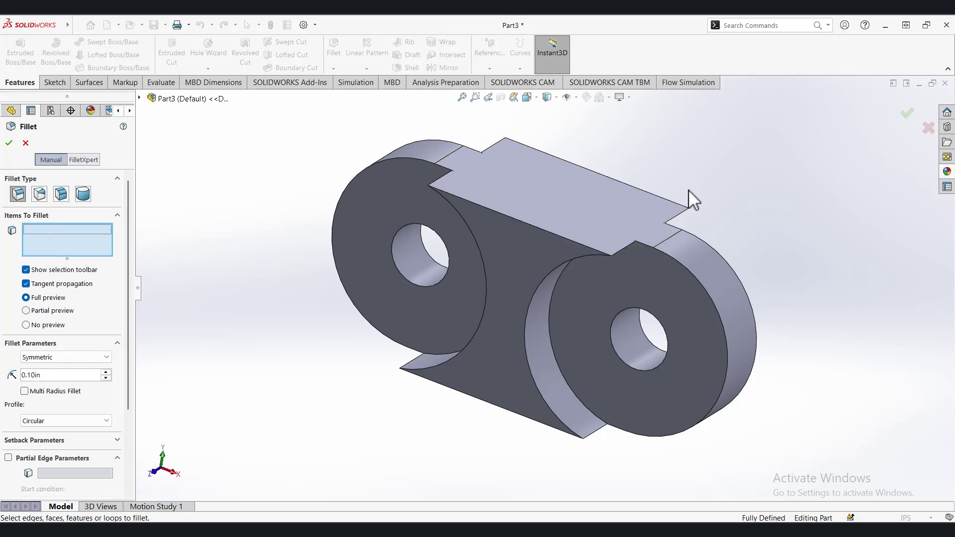
left_click(682, 217)
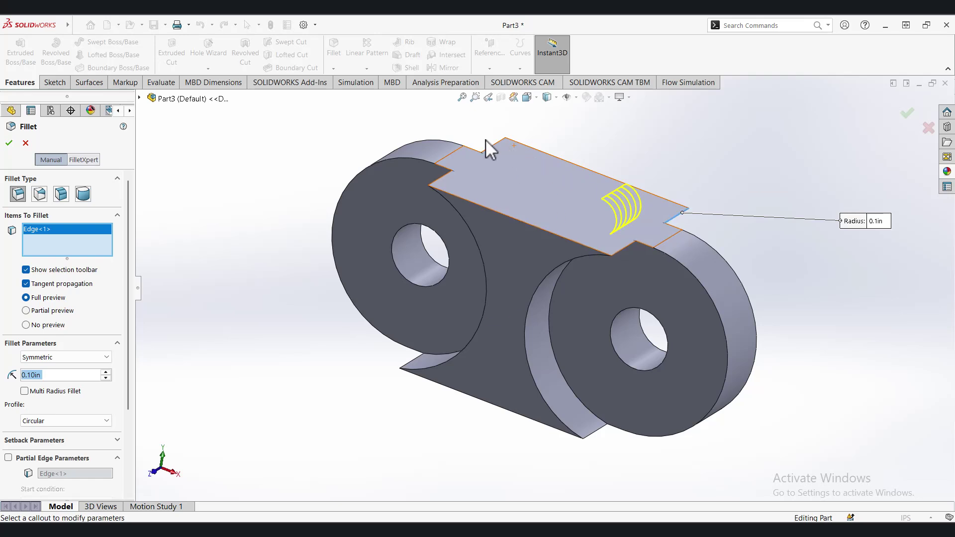
left_click(500, 140)
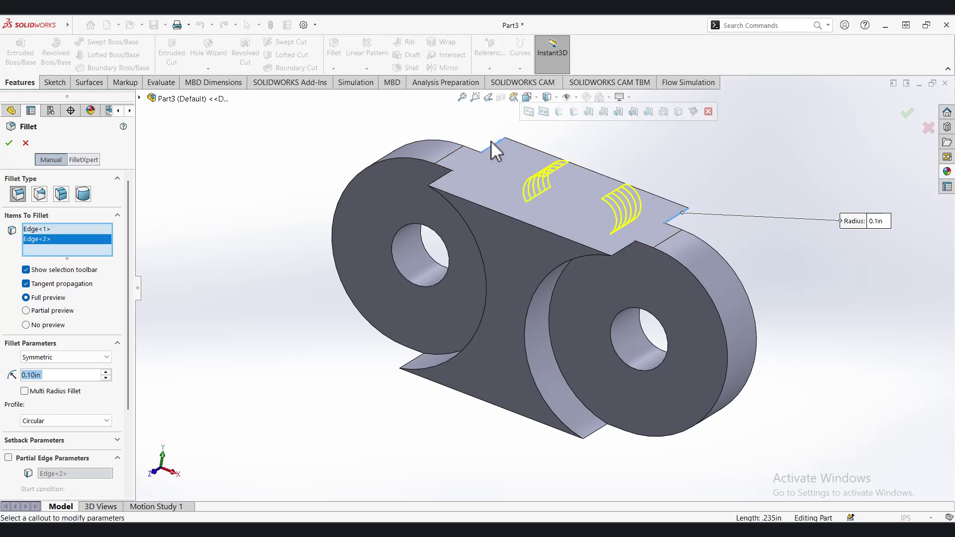
left_click(438, 179)
left_click(616, 253)
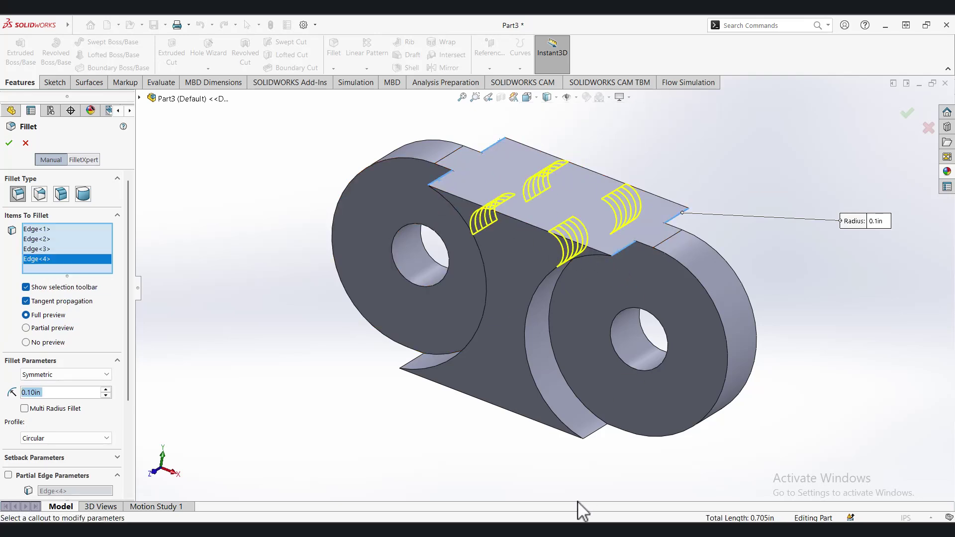
Step: Add the four short corner edges along the raised middle section's lower side to the fillet and apply it
left_click(603, 427)
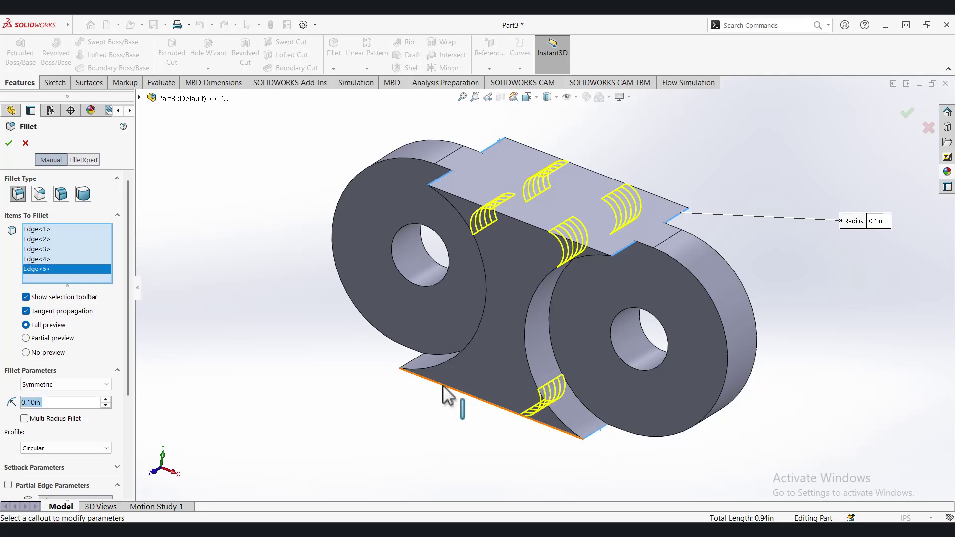
left_click(410, 364)
middle_click_drag(404, 426, 348, 386)
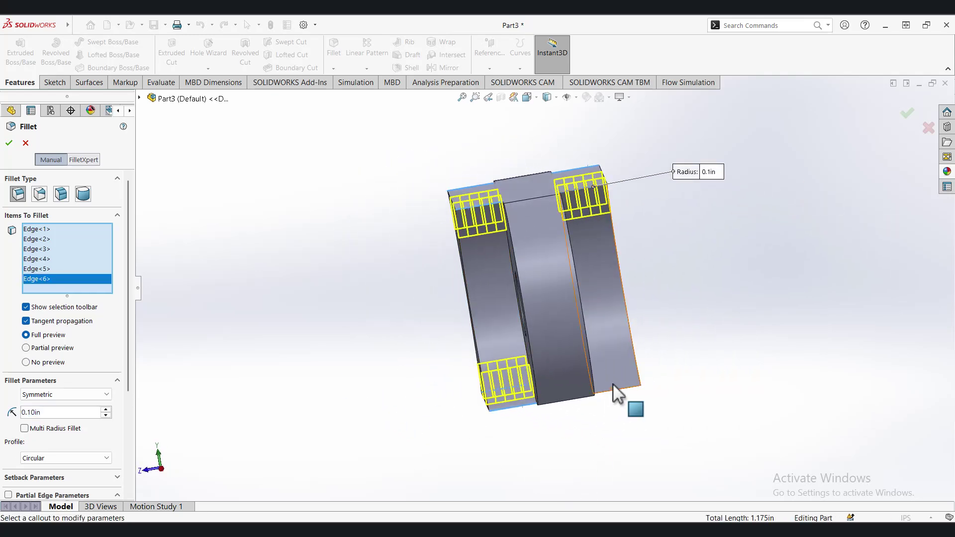
left_click(629, 387)
middle_click_drag(703, 411, 589, 493)
left_click(682, 375)
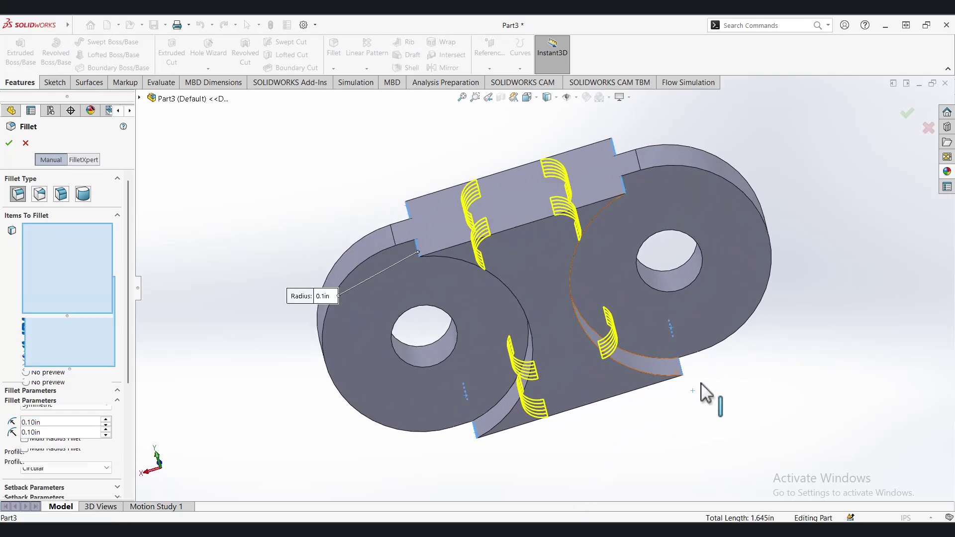
left_click(9, 143)
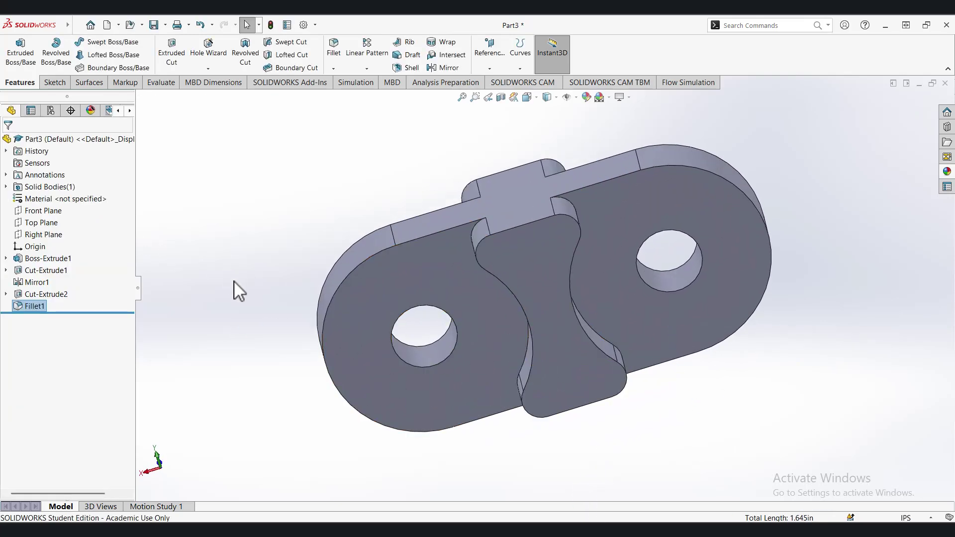
Step: Start a symmetric 0.032 in fillet and select the outer outline edges of both rounded ends, front and back
middle_click_drag(234, 281, 380, 244)
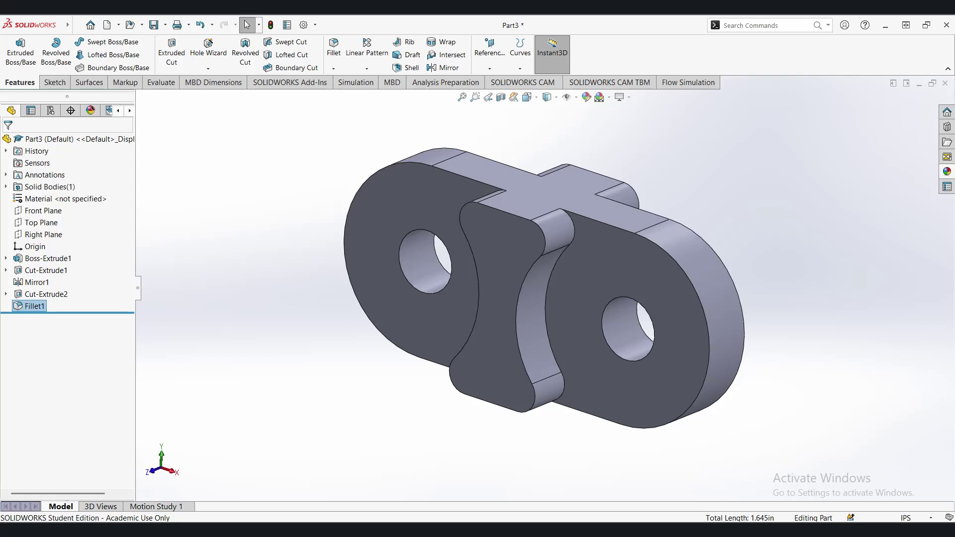
left_click(335, 54)
double_click(53, 375)
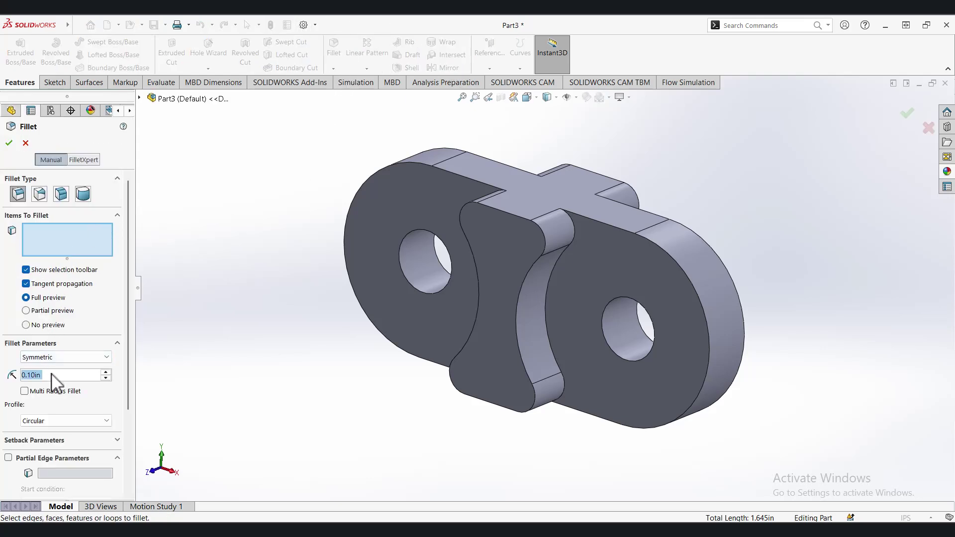
type("0.0")
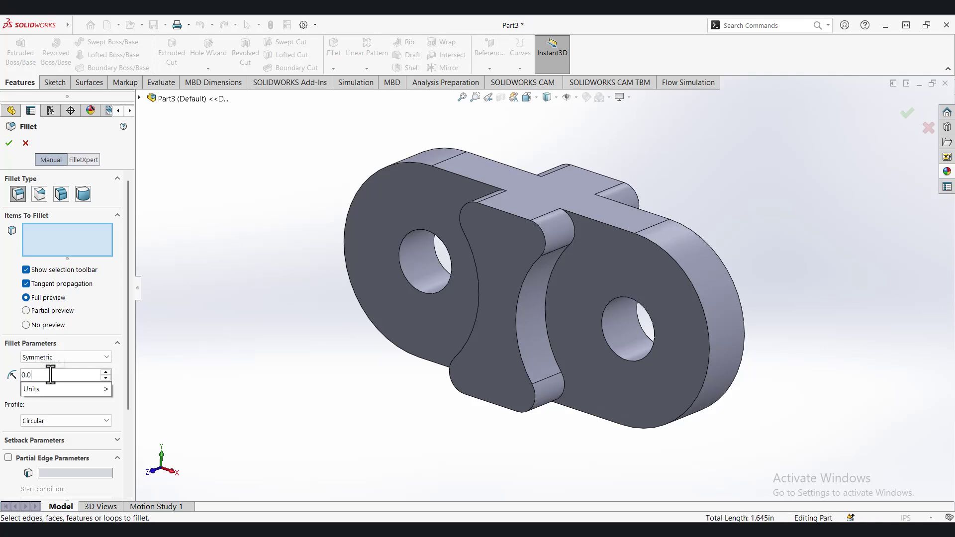
type("32")
key("Return")
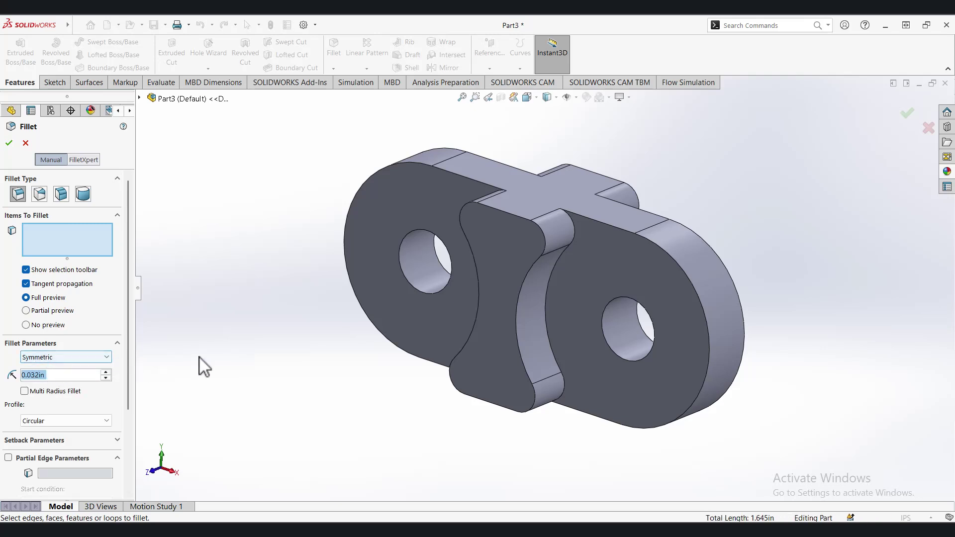
middle_click_drag(263, 368, 256, 393)
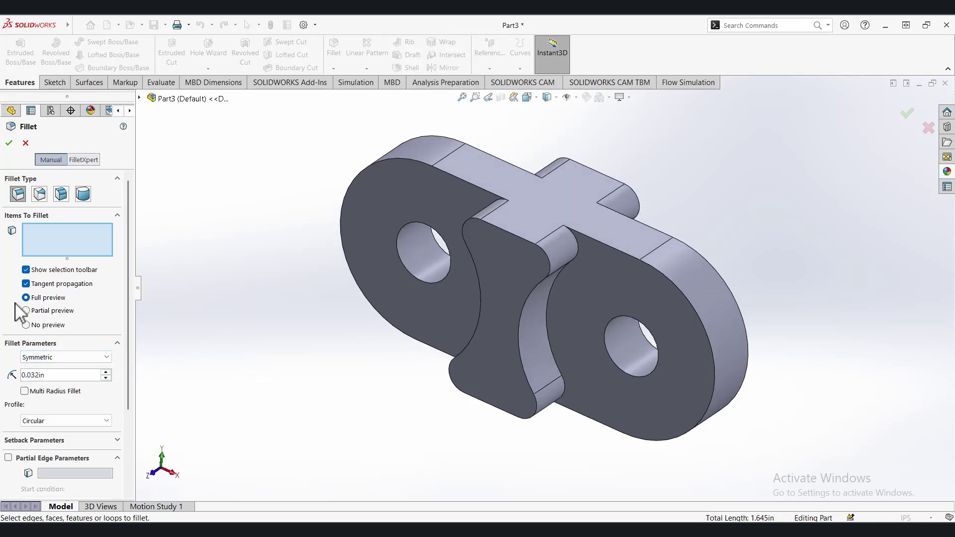
left_click(661, 273)
left_click(643, 225)
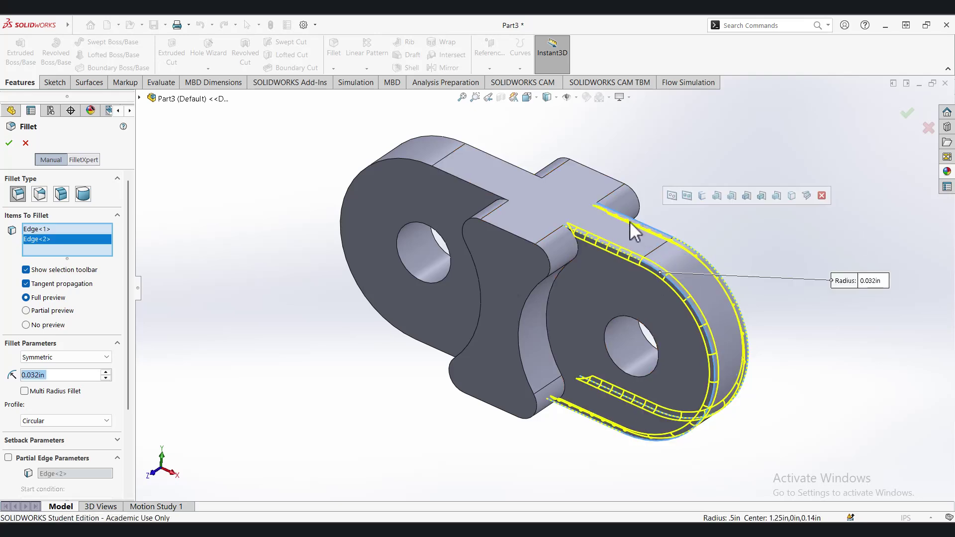
left_click(467, 182)
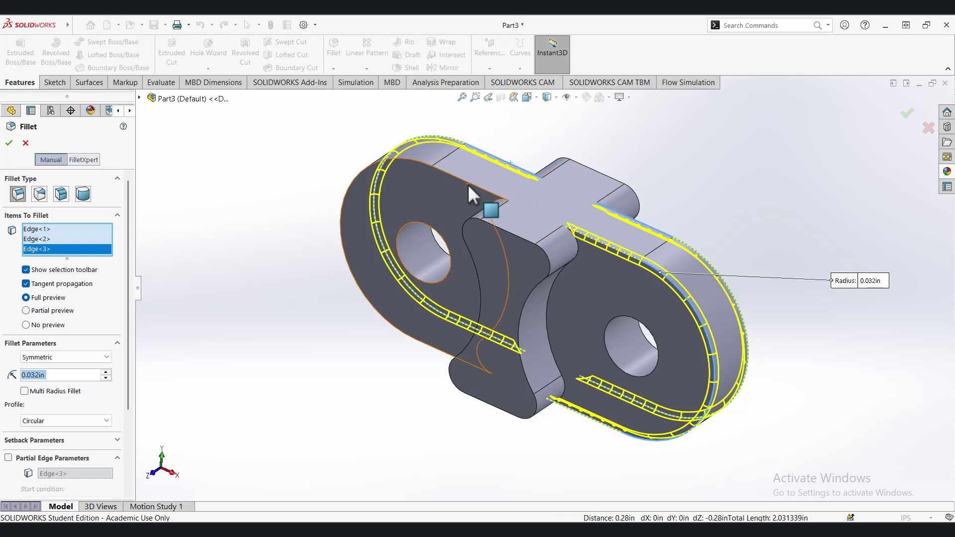
left_click(492, 230)
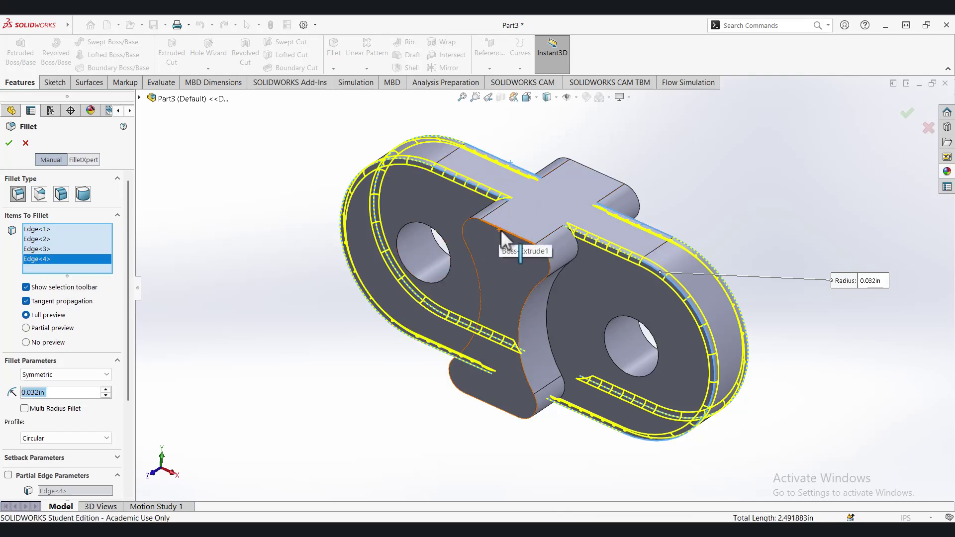
Step: Add the outlines of both raised middle faces and the four curved inner edges at the bottom of the recesses to the fillet
left_click(499, 228)
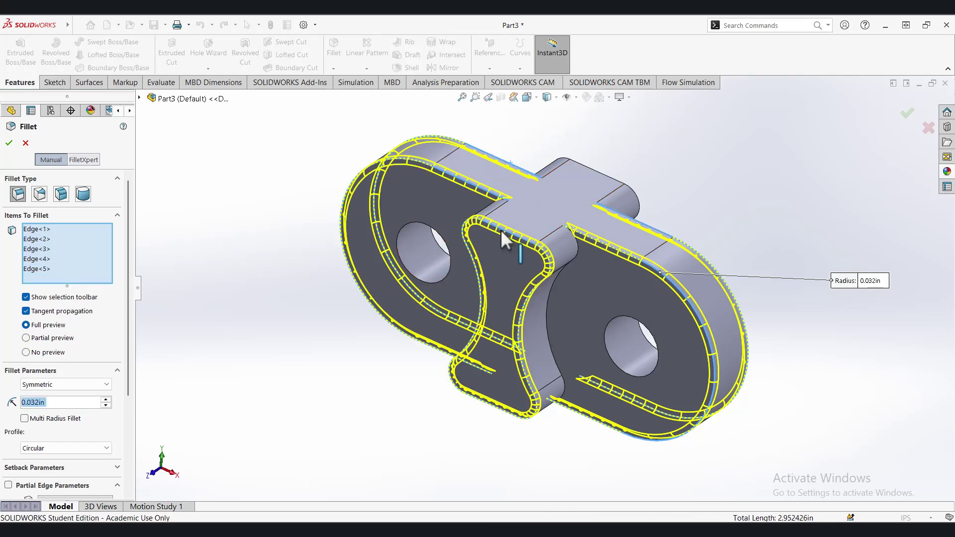
left_click(586, 166)
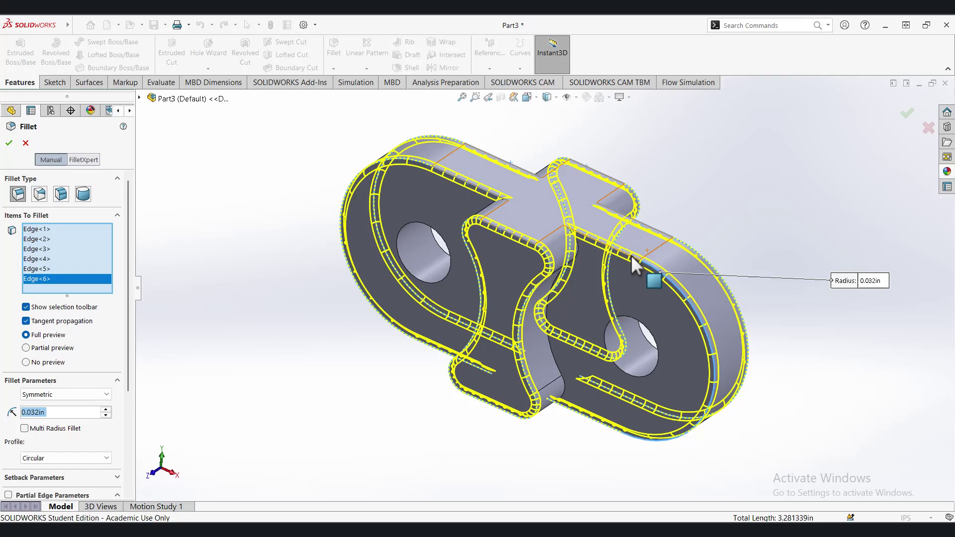
left_click(551, 348)
middle_click_drag(499, 350, 512, 334)
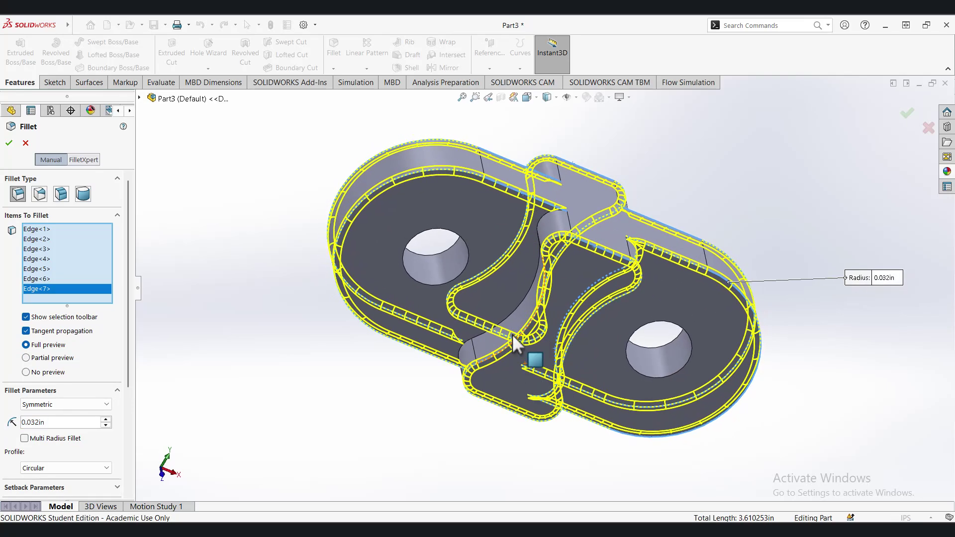
left_click(512, 307)
middle_click_drag(417, 290, 508, 426)
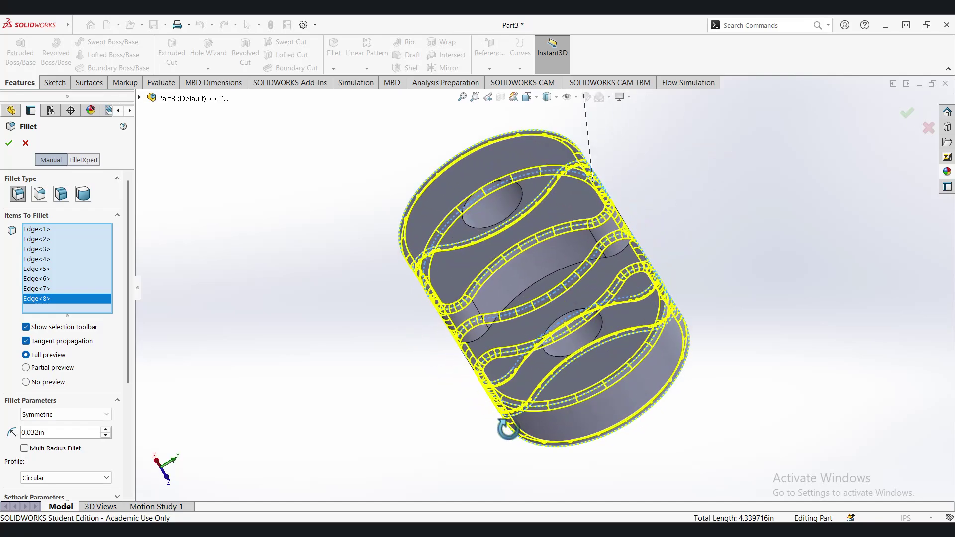
left_click(530, 285)
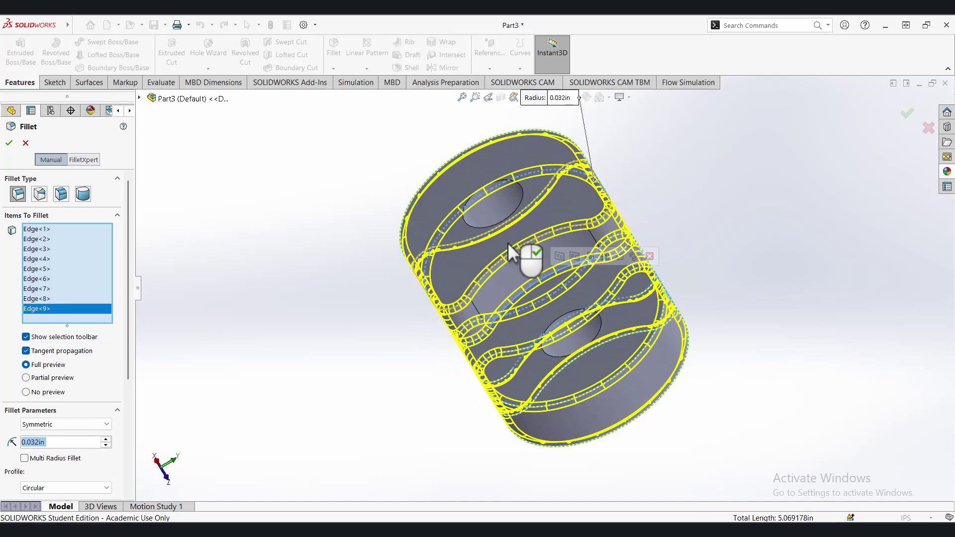
middle_click_drag(528, 258, 522, 296)
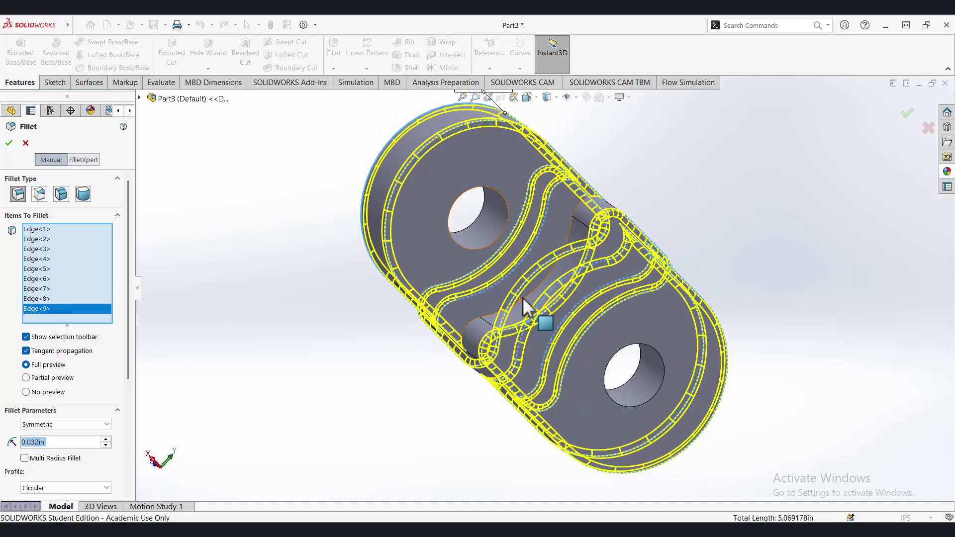
left_click(523, 297)
Step: Add the front and back rim edges of both through holes to the fillet and apply it
middle_click_drag(394, 368, 277, 293)
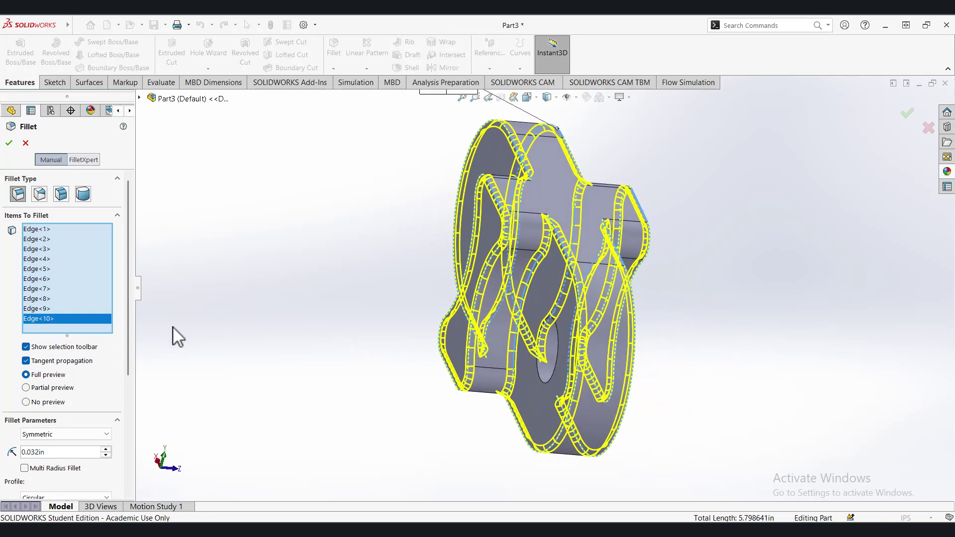
middle_click_drag(377, 337, 422, 380)
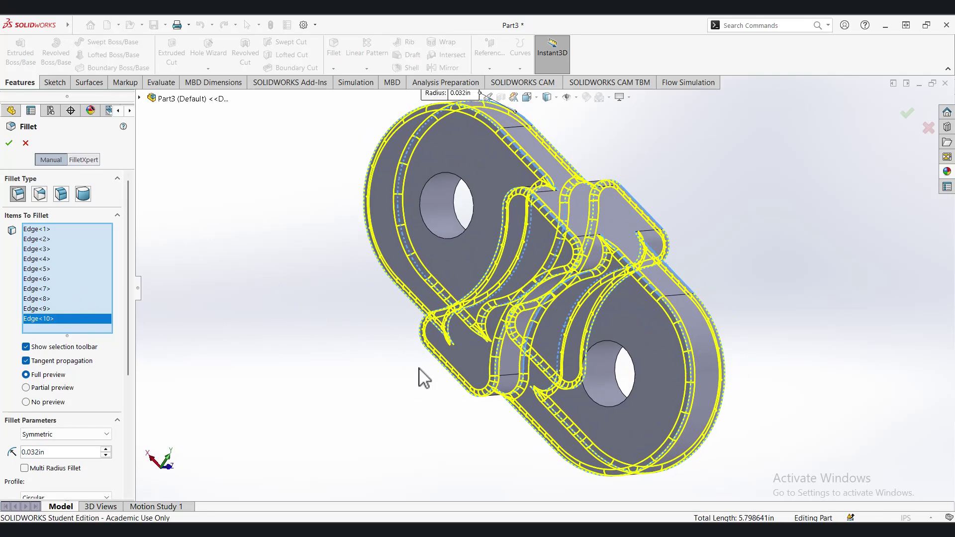
left_click(594, 399)
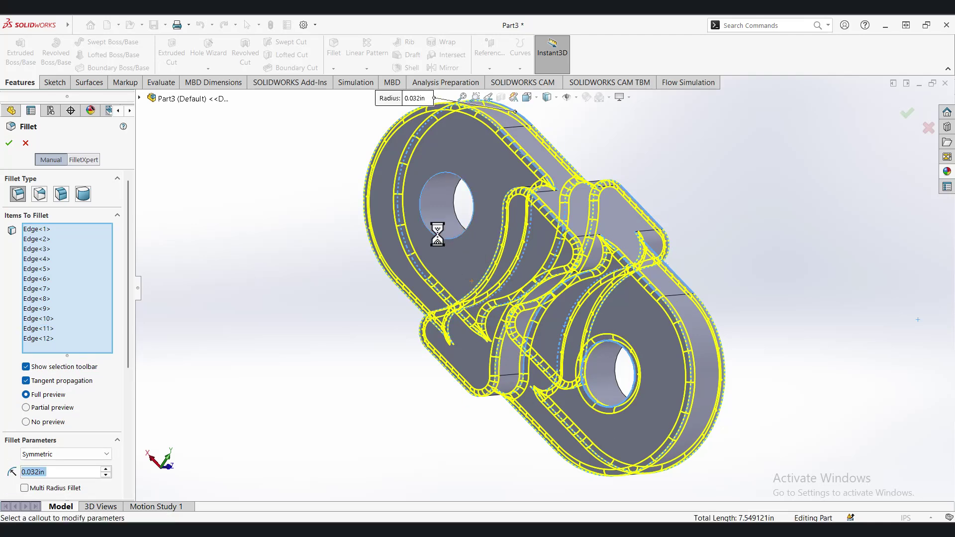
left_click(457, 209)
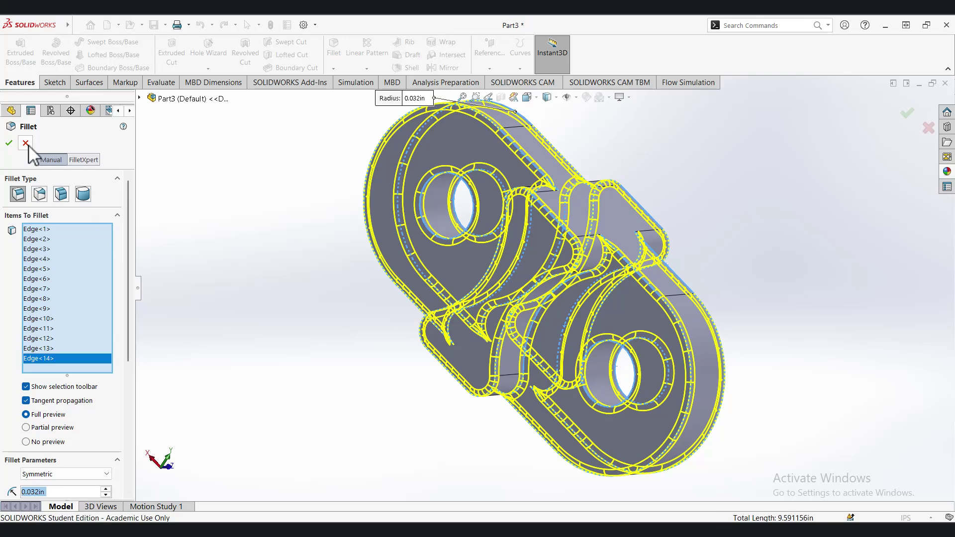
left_click(9, 142)
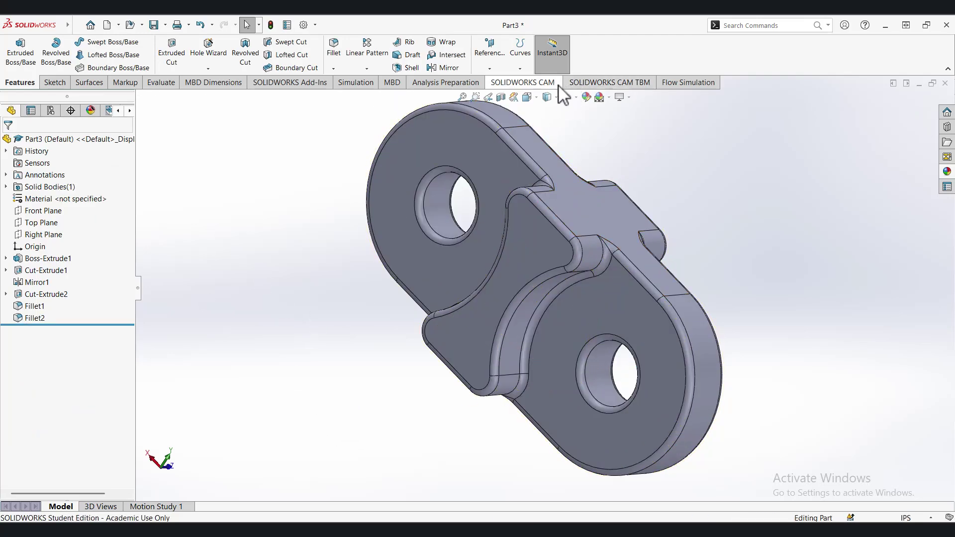
left_click(529, 98)
left_click(571, 140)
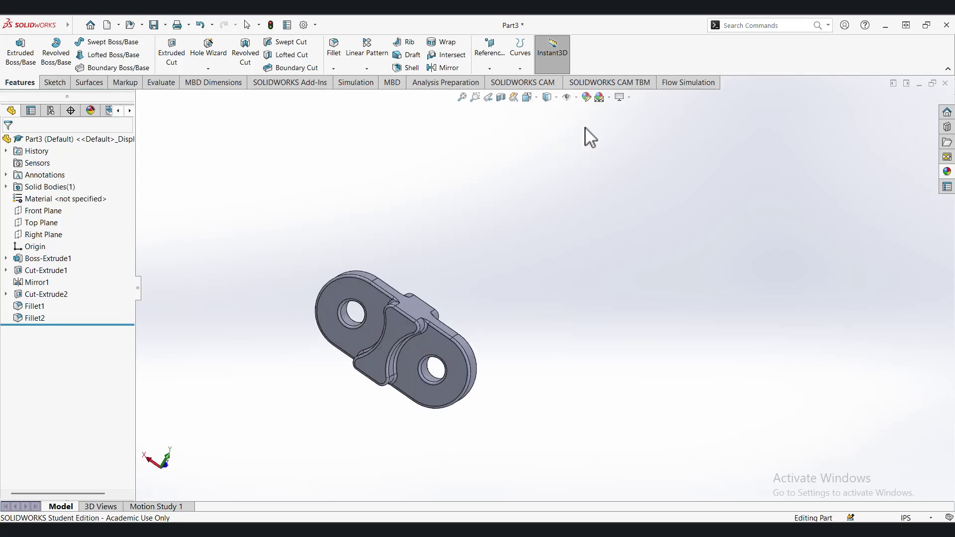